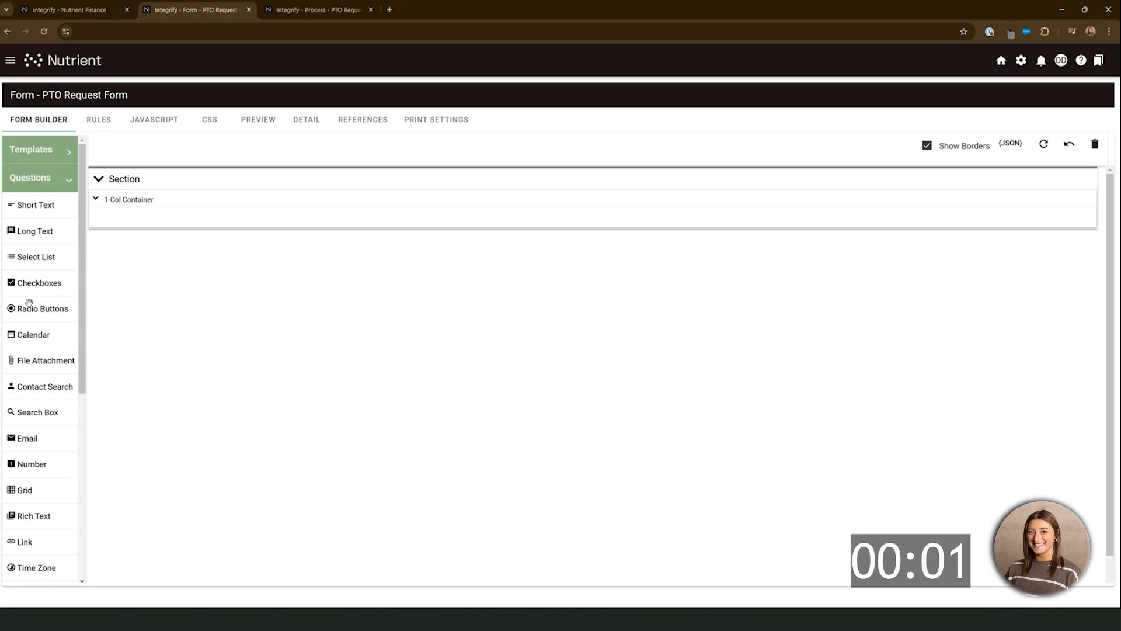
- Add two more containers below the existing one in the section and set the middle container to two columns
scroll(28, 303, down, 5)
drag(23, 370, 168, 260)
click(1066, 237)
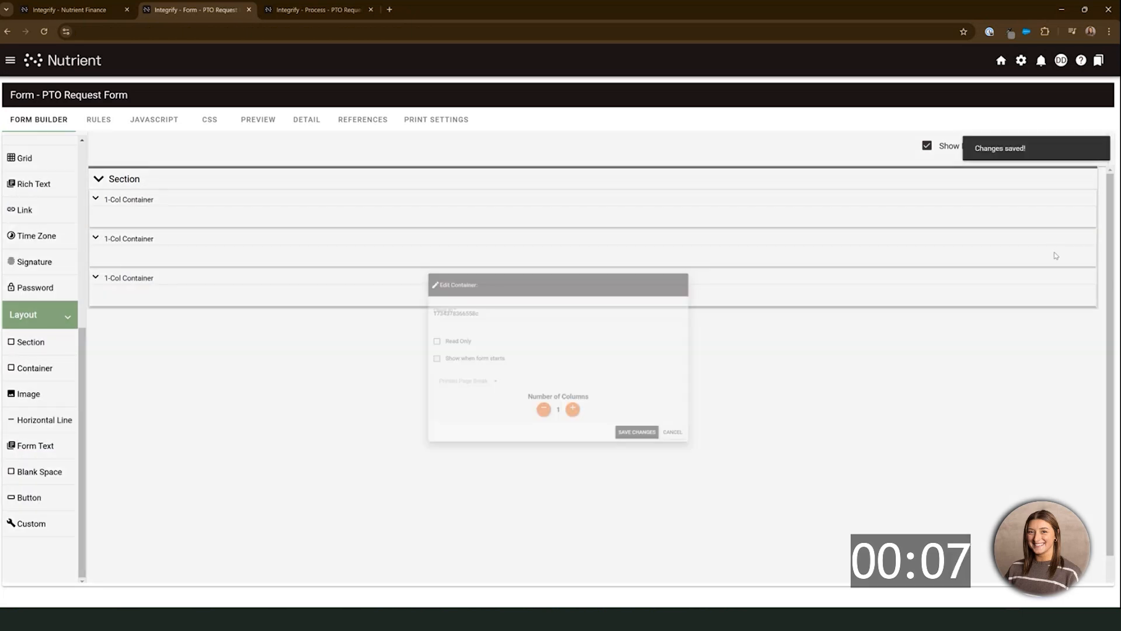
click(670, 463)
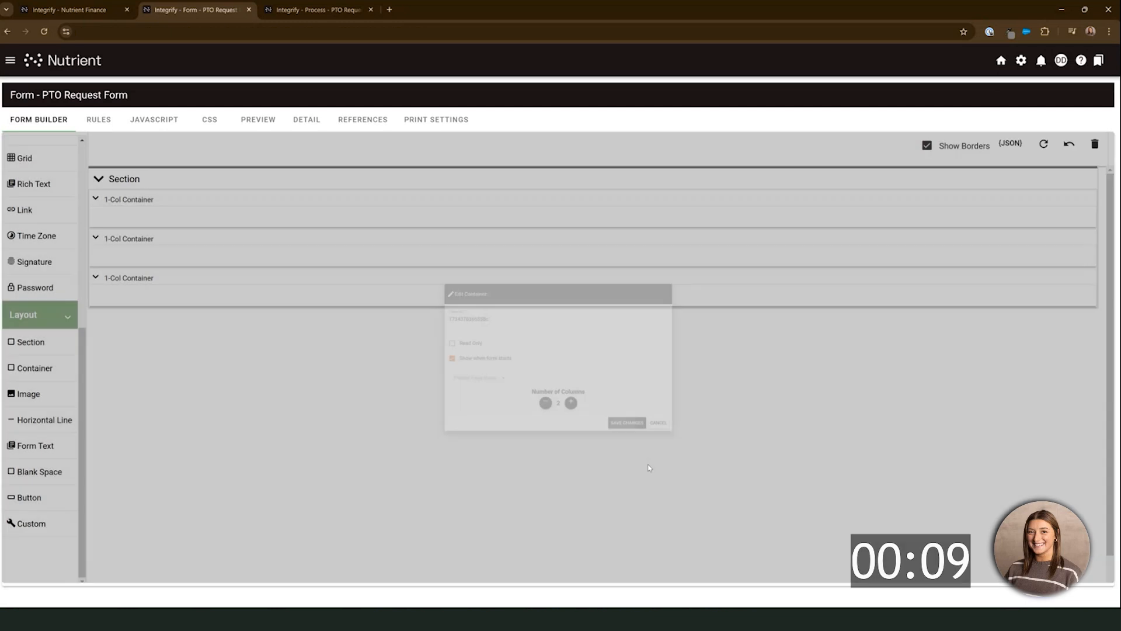
- Add a Contact Search question labelled "Employee Name:" to the first one-column container
scroll(44, 345, up, 5)
scroll(43, 345, up, 1)
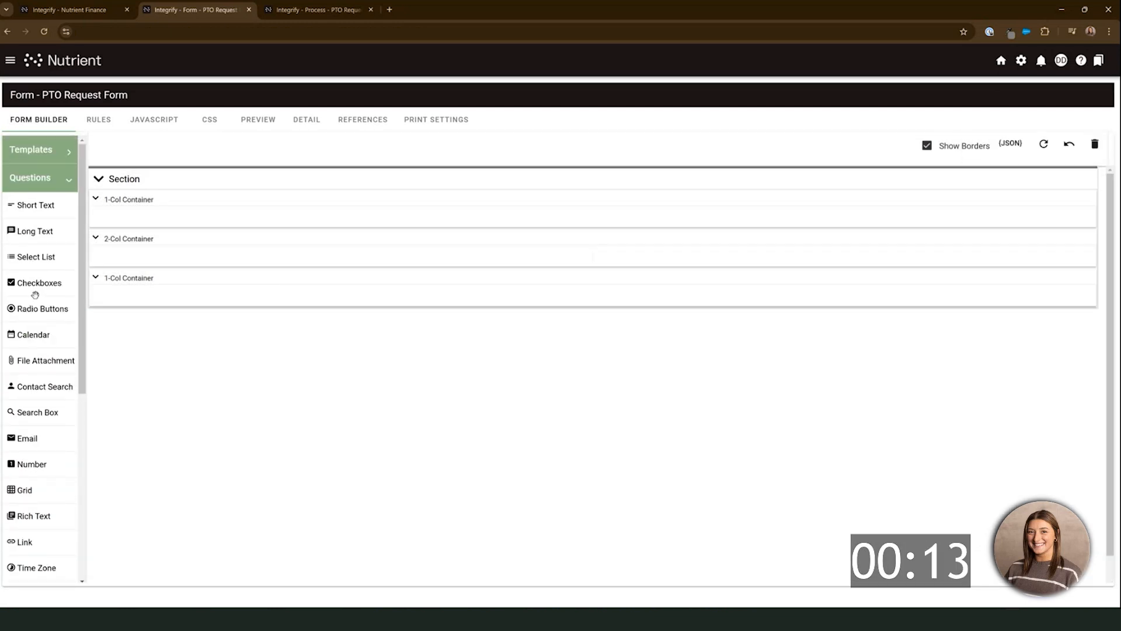
drag(40, 386, 151, 218)
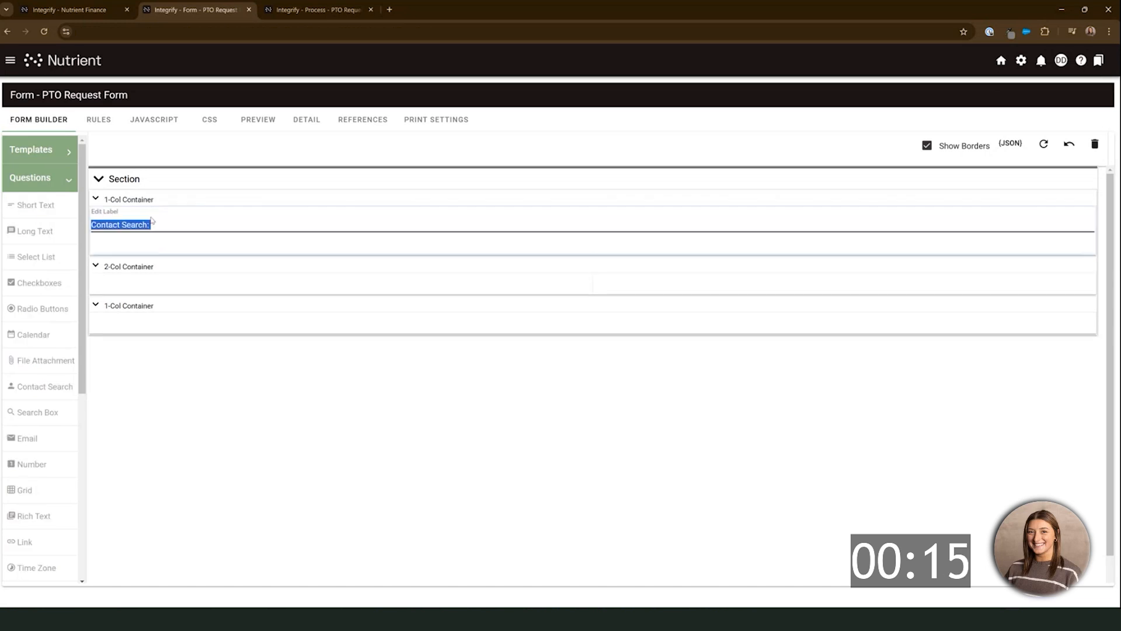
text(Employee Name:)
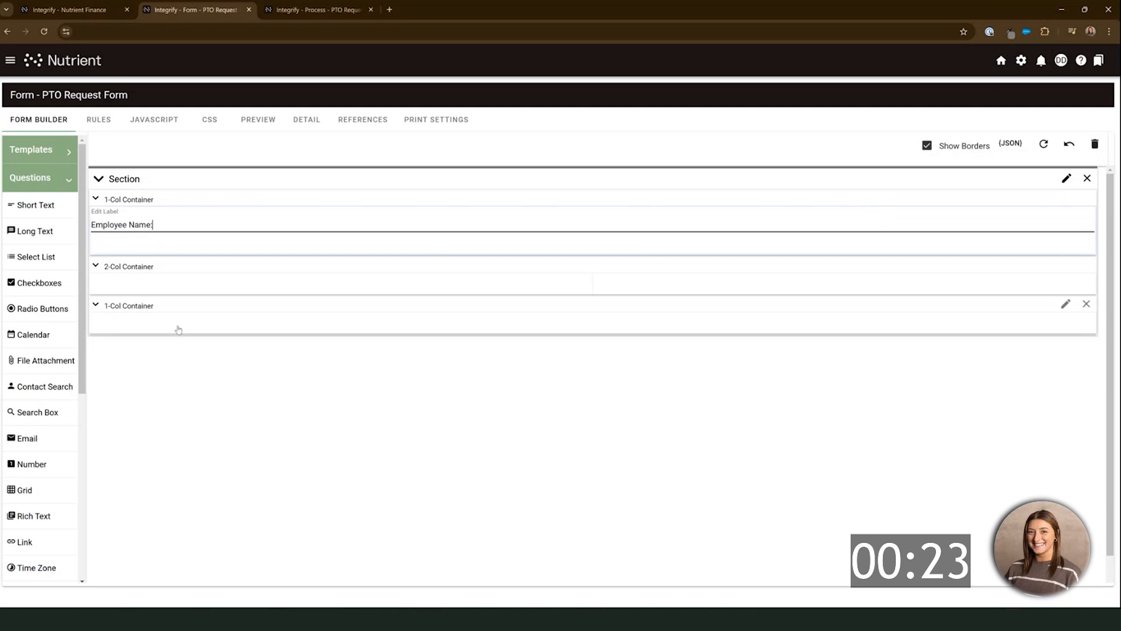
click(175, 356)
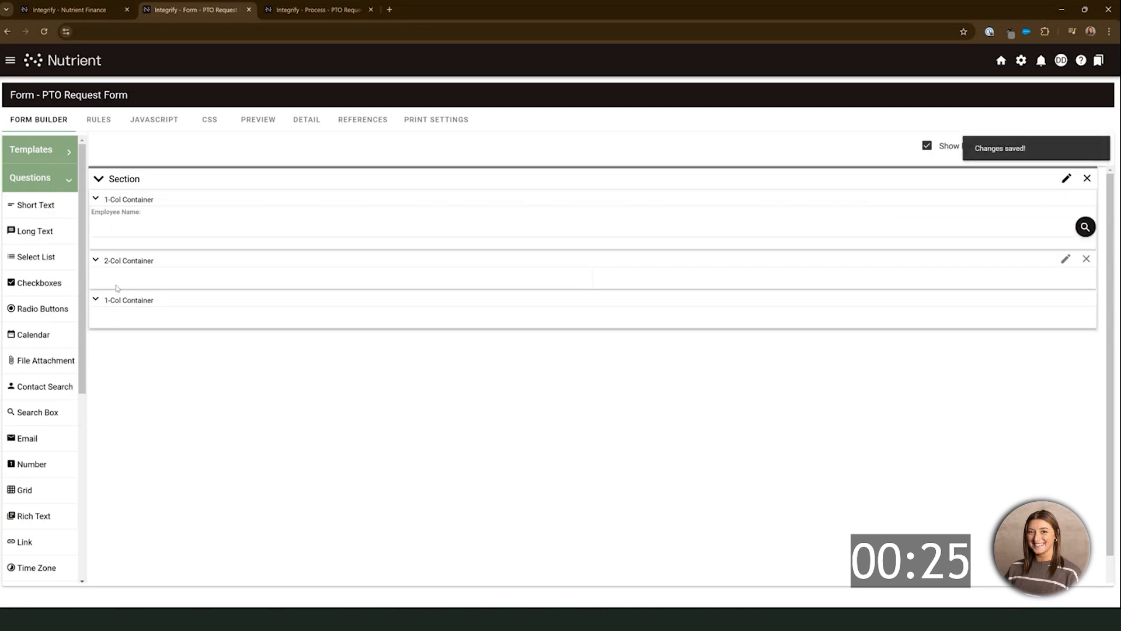
- Add a Radio Buttons question labelled "Request Type:" to the first column of the two-column container
drag(37, 318, 117, 285)
text(Re)
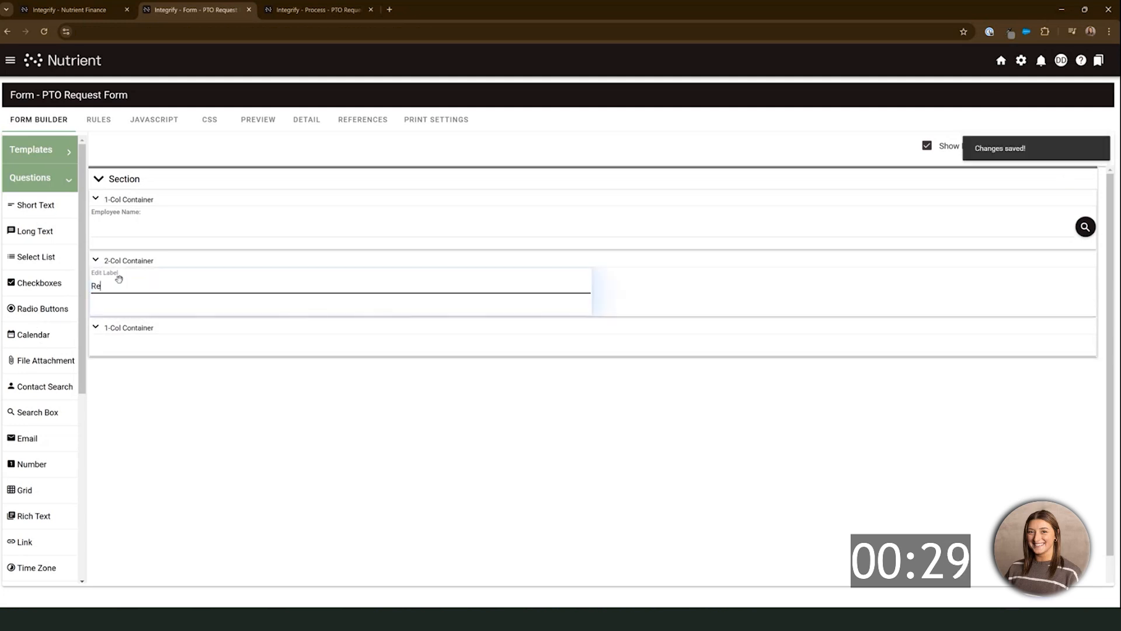
text(quest Type:)
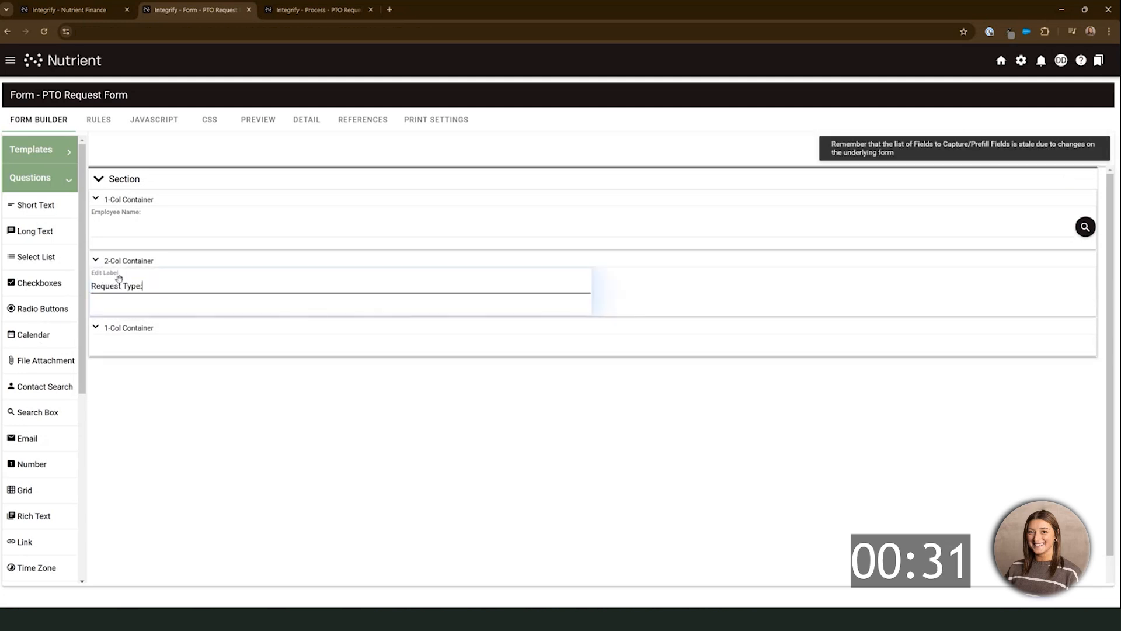
click(386, 509)
- Give the Request Type question the radio button options Vacation and Sick and save the changes
click(471, 276)
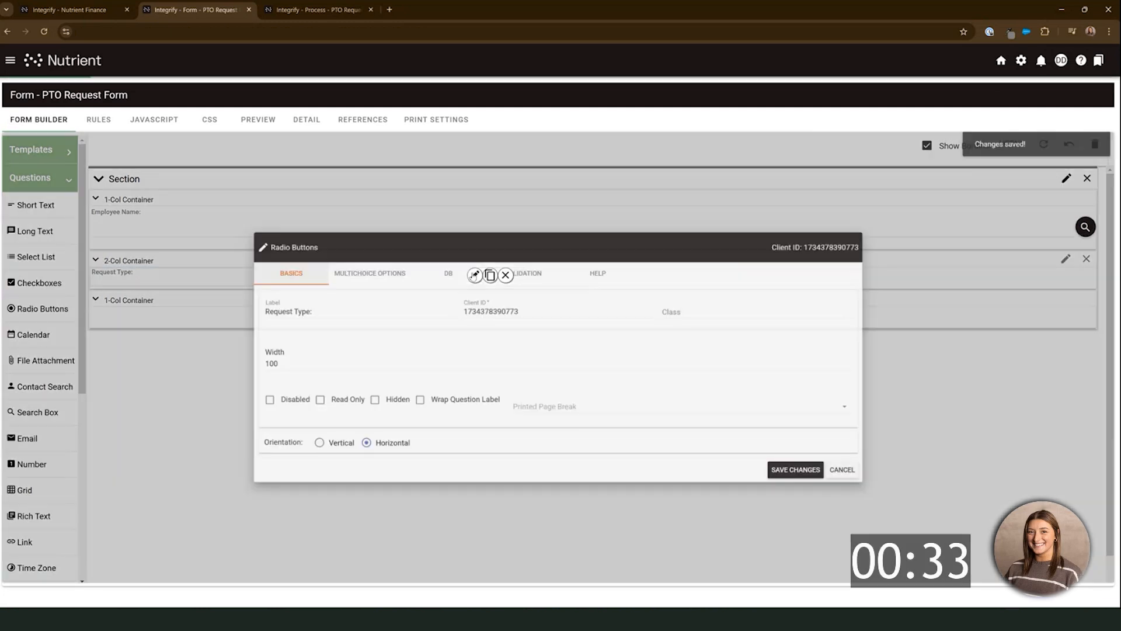
click(382, 266)
click(367, 375)
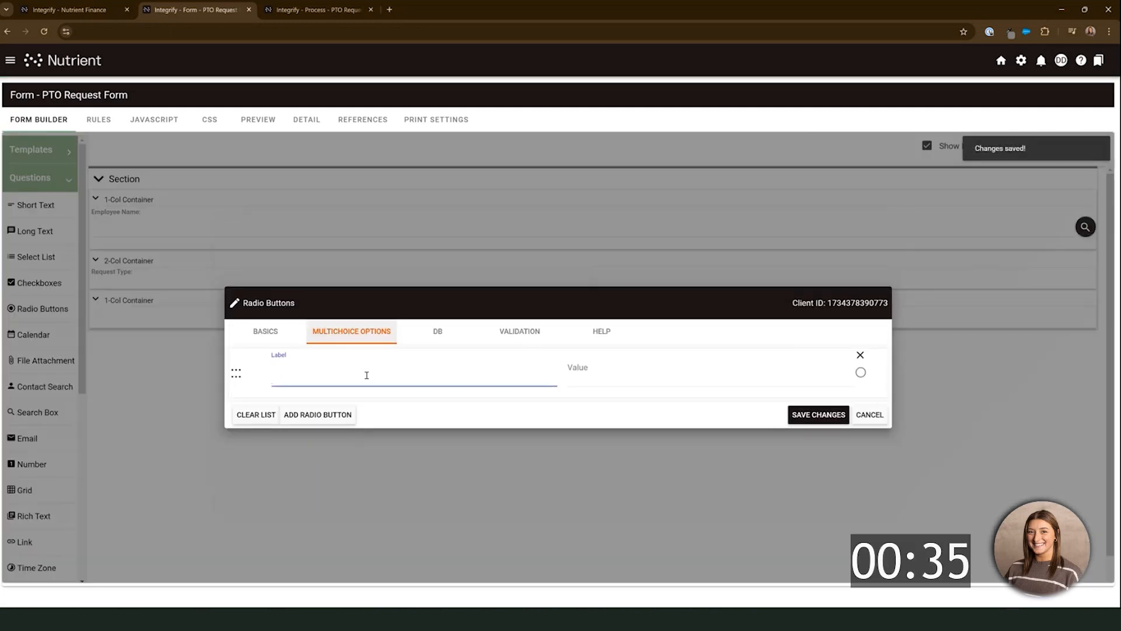
text(Vacation)
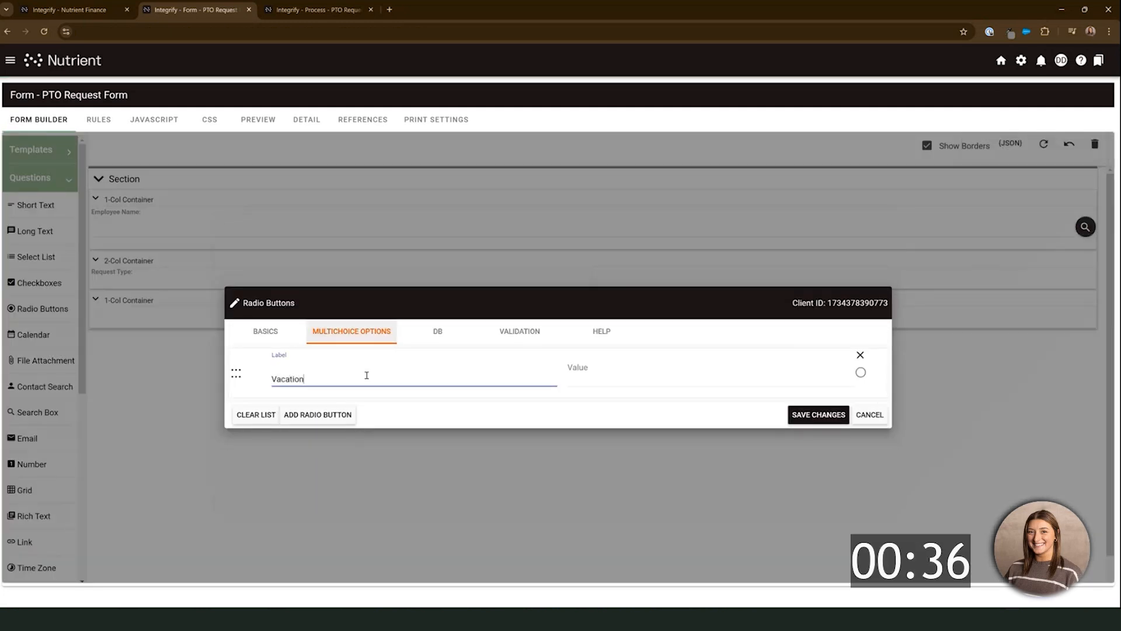
click(331, 416)
text(Sick)
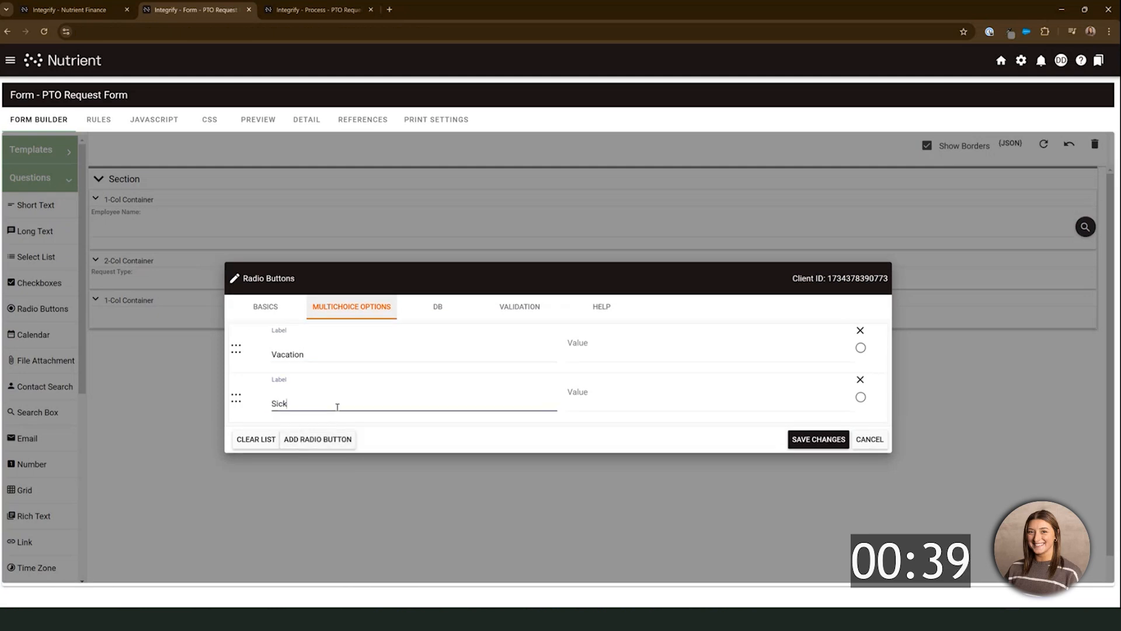
click(822, 440)
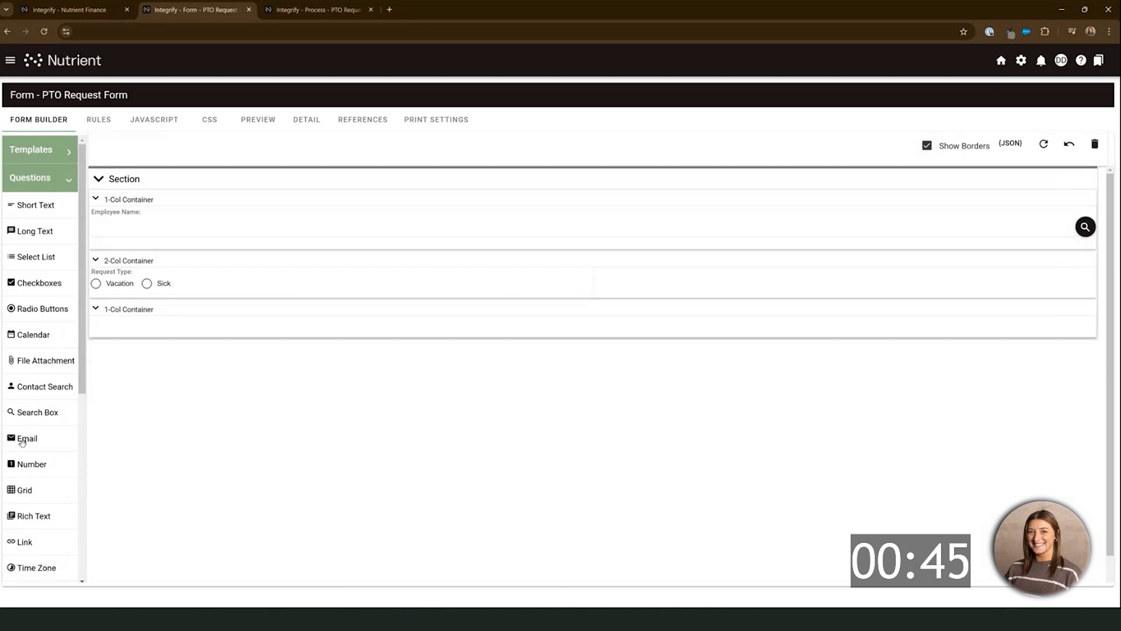
- Add a Number question labelled "Number of Hours Requested:" to the second column, beside Request Type
drag(31, 464, 642, 285)
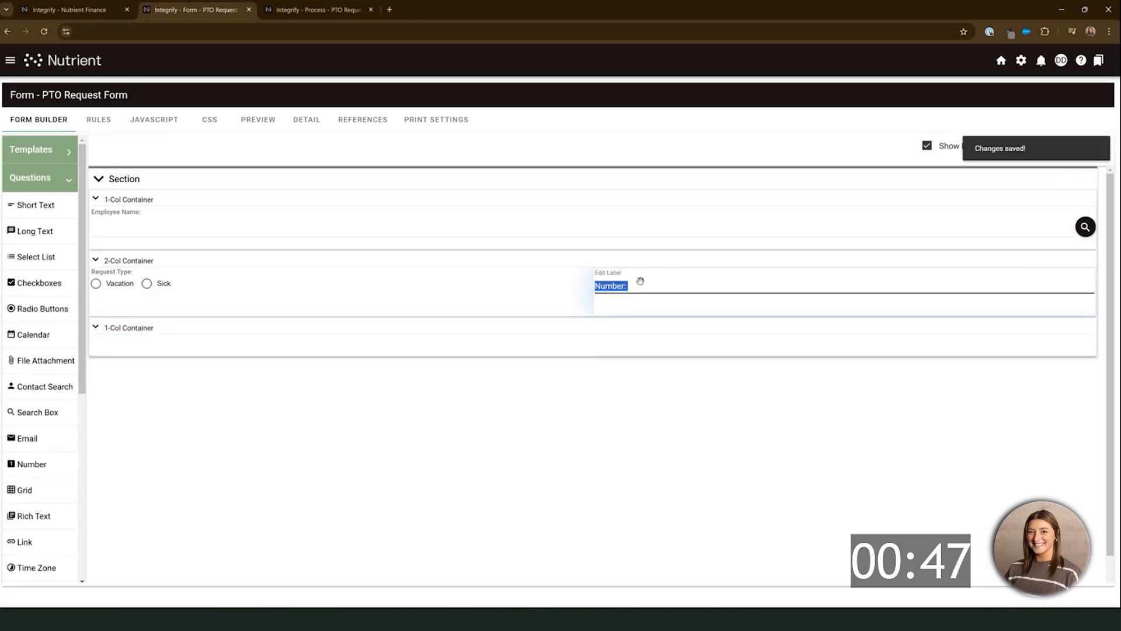
key(End)
key(BackSpace)
text(of Hours Requeset)
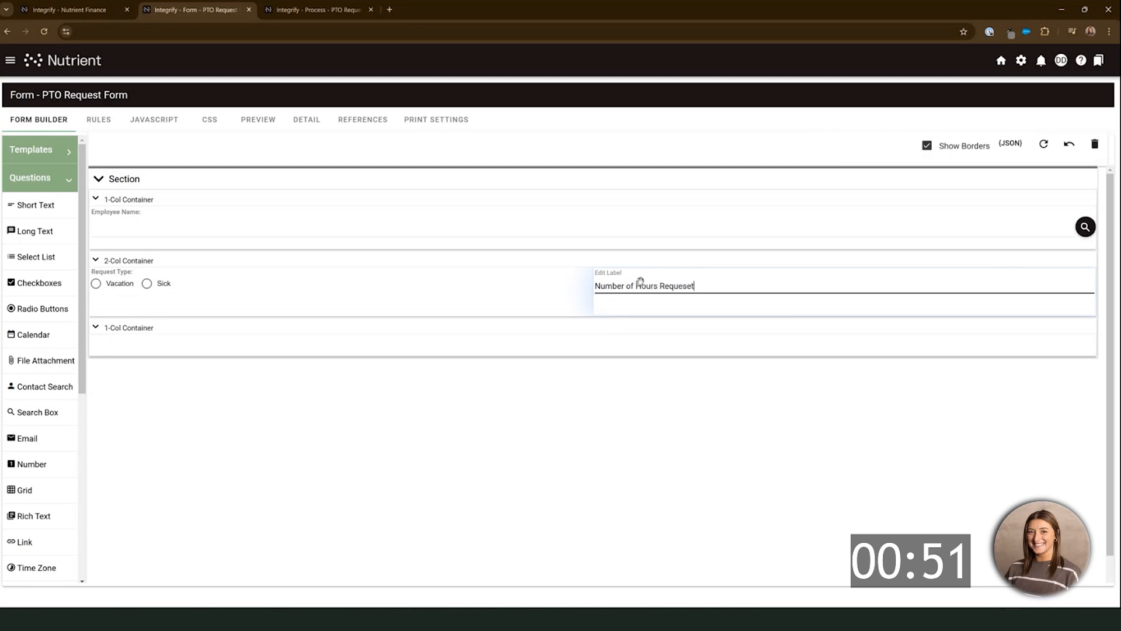
key(BackSpace)
key(BackSpace)
text(ted:)
key(Return)
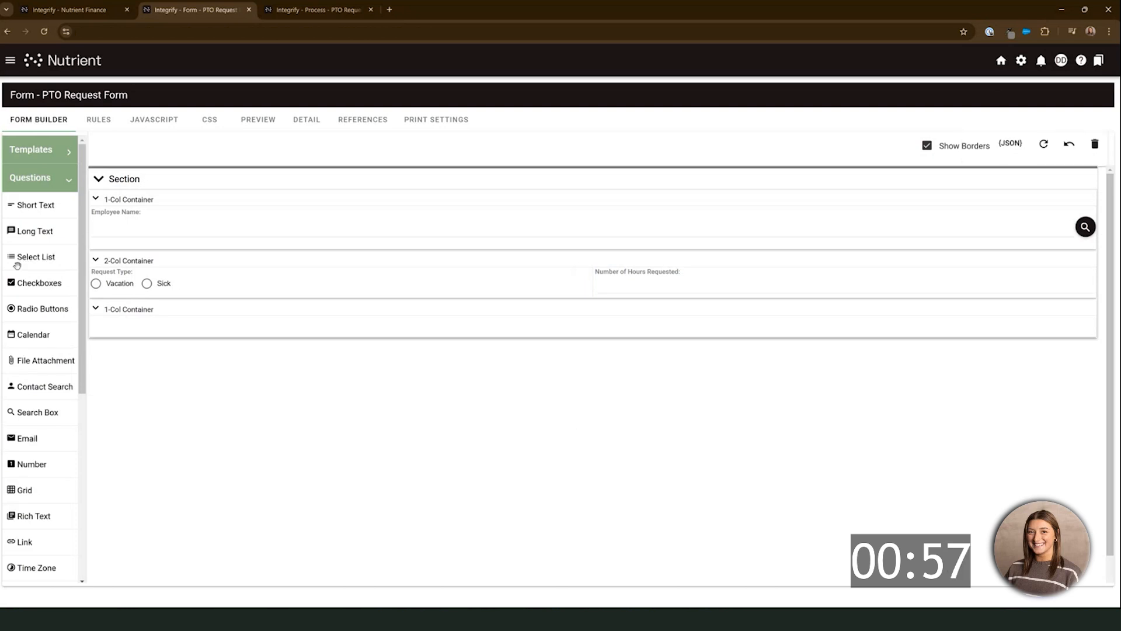
- Add two Calendar questions to the two-column container, "Start Date:" under Request Type and "End Date:" under the hours question
drag(11, 338, 119, 298)
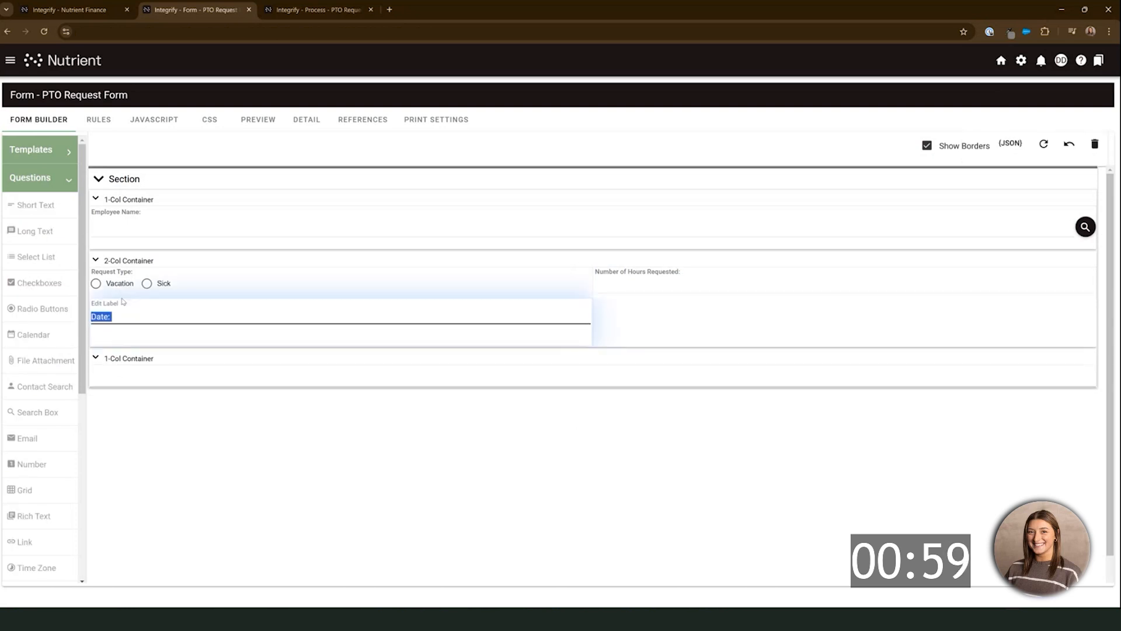
text(Start Date:)
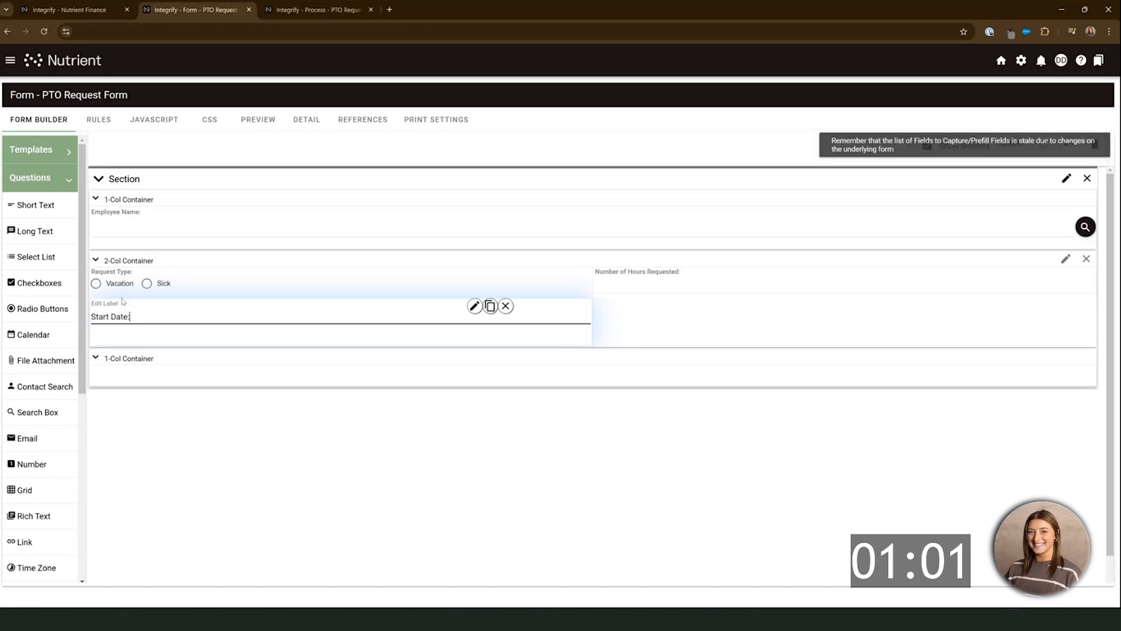
drag(35, 334, 760, 295)
text(End )
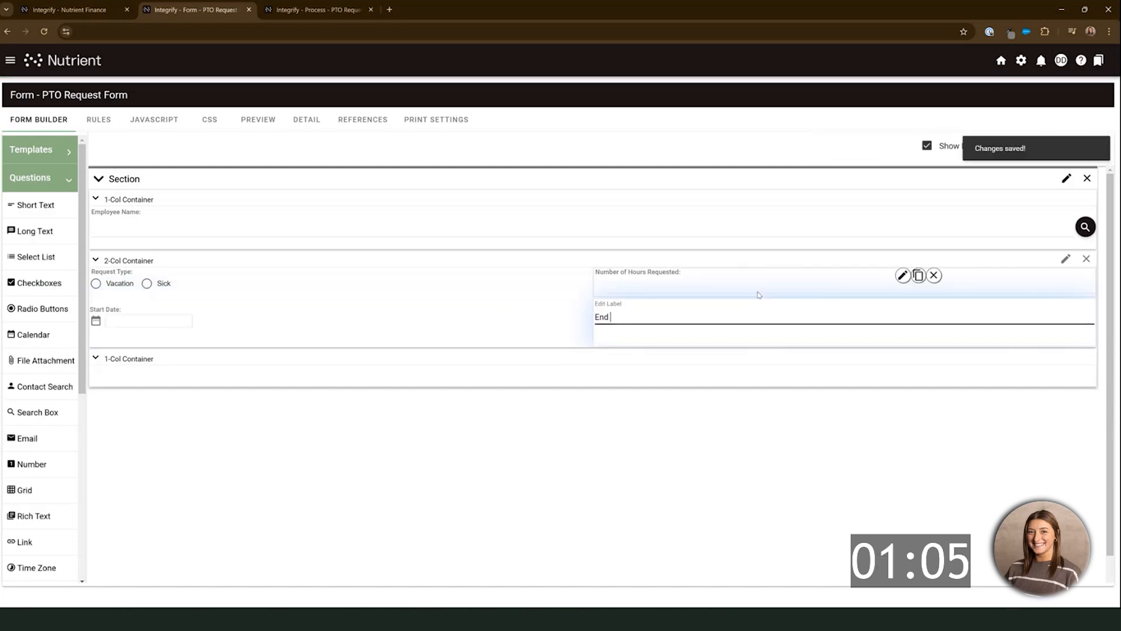
text(Date:)
click(714, 393)
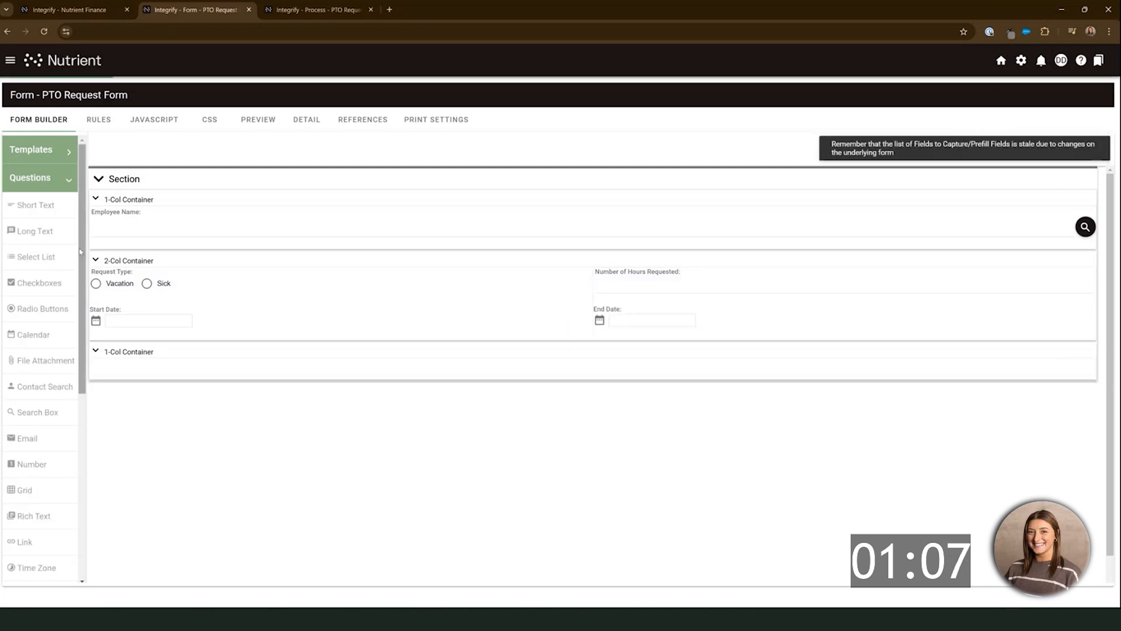
- Add a Long Text question labelled "Comments to Manager" to the last container and preview the form
drag(50, 240, 148, 381)
text(Co)
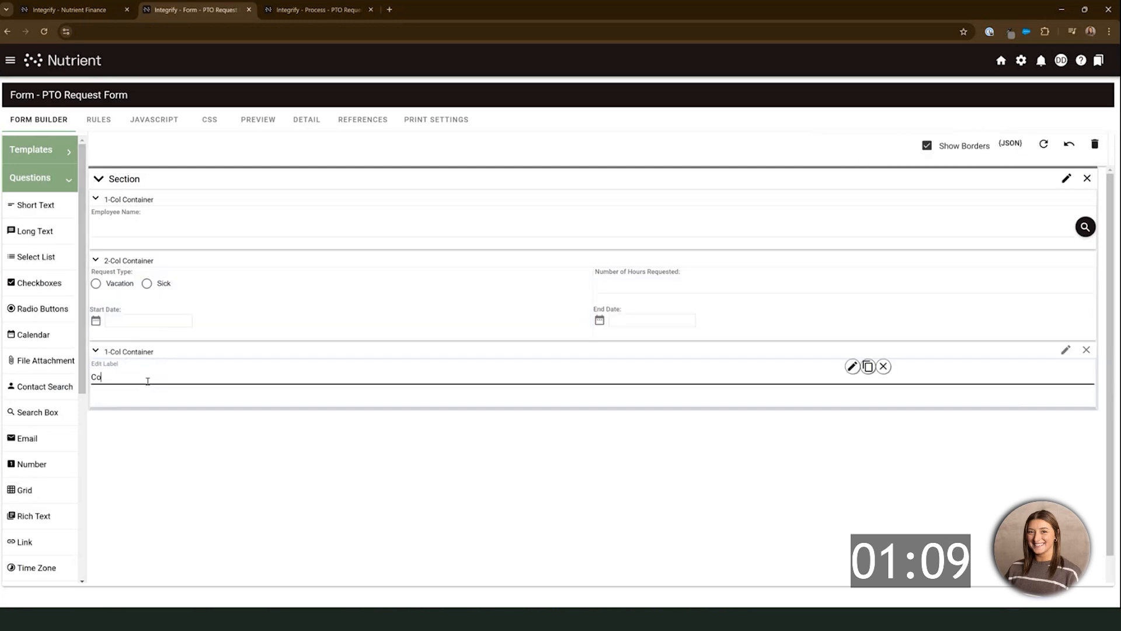
text(mments to Man)
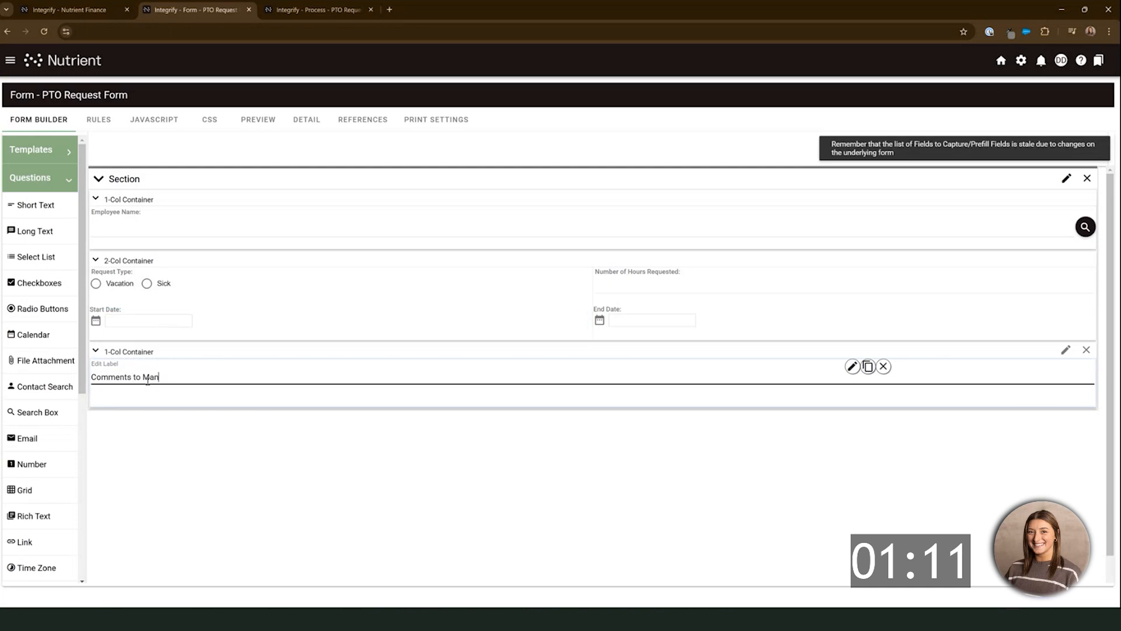
text(ger)
key(Return)
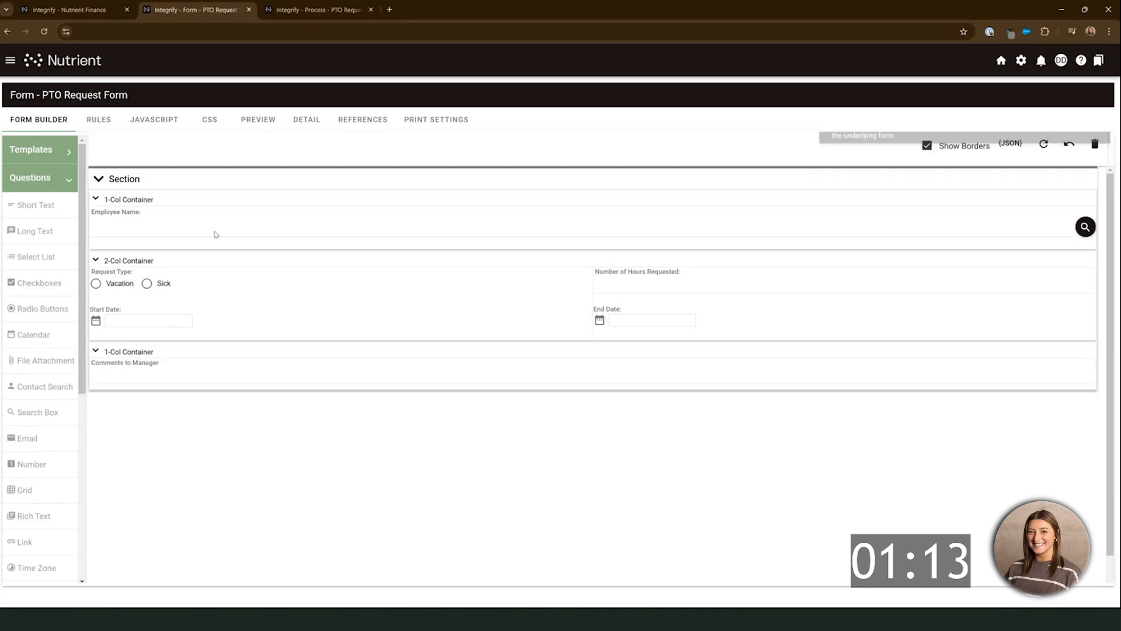
click(260, 124)
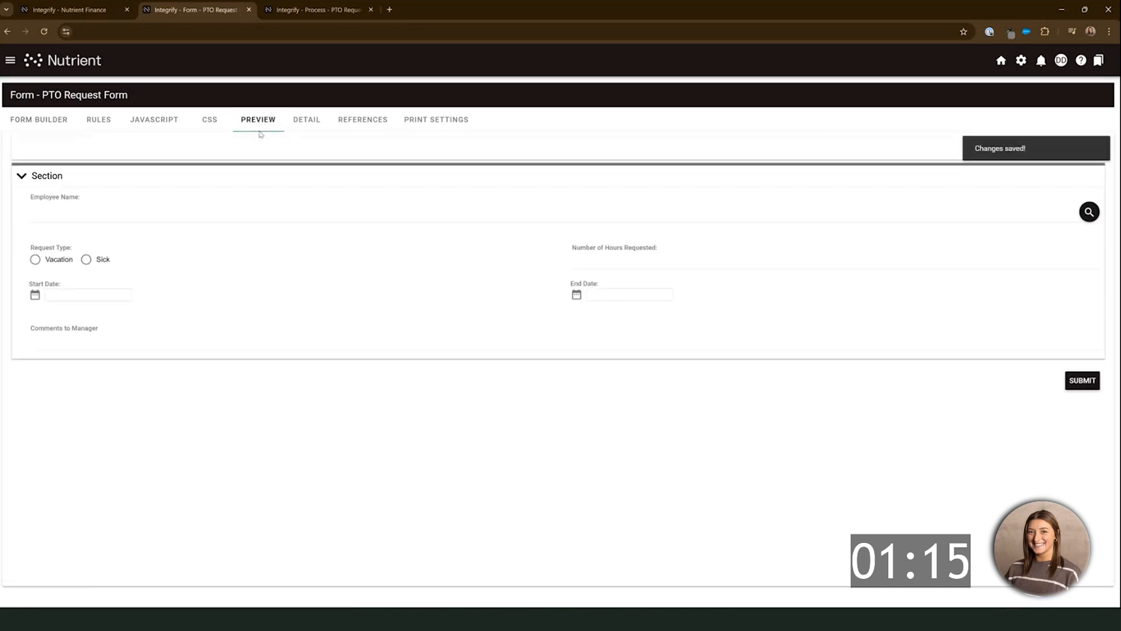
- In the PTO Request process, add a Form task named "PTO Request Form" after Start and place it between Start and End
click(315, 10)
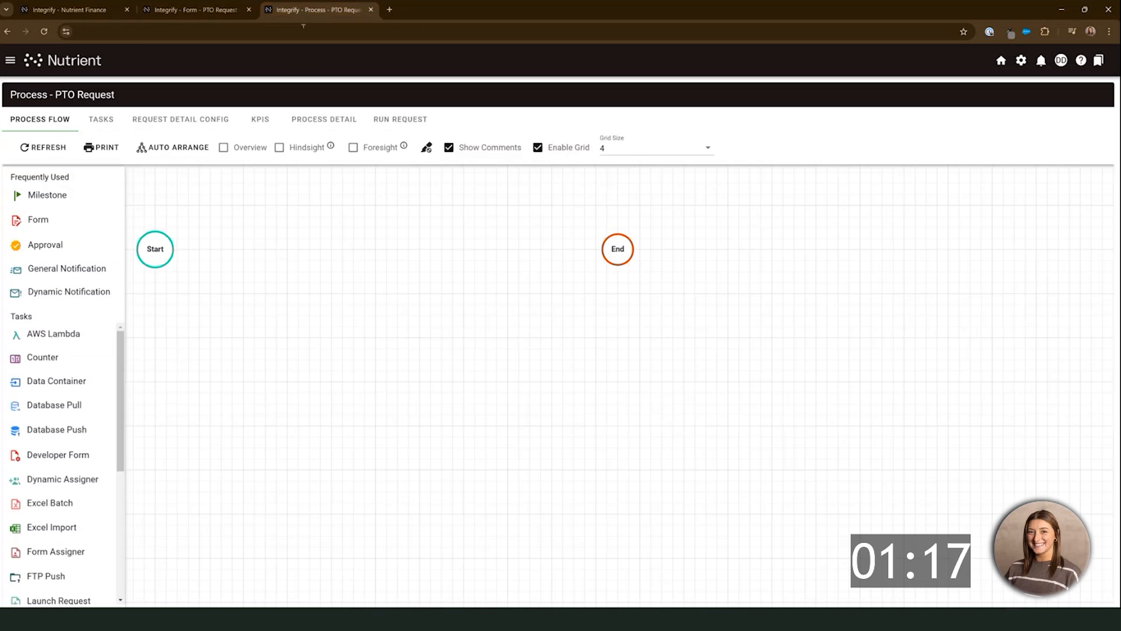
drag(38, 220, 146, 242)
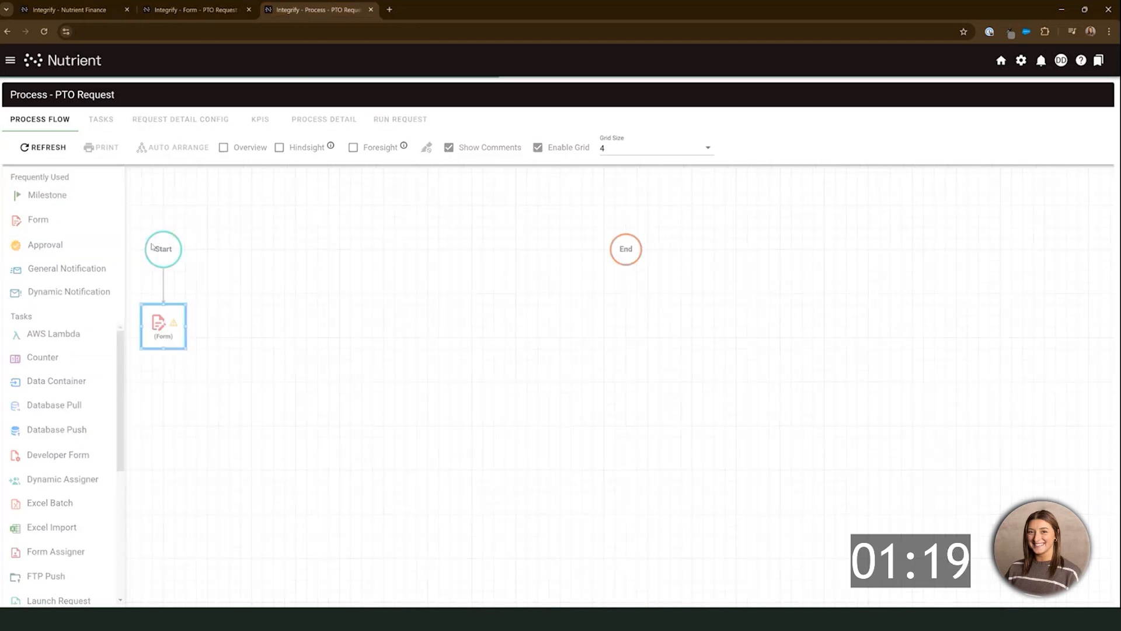
text(PTO Request Form)
click(246, 354)
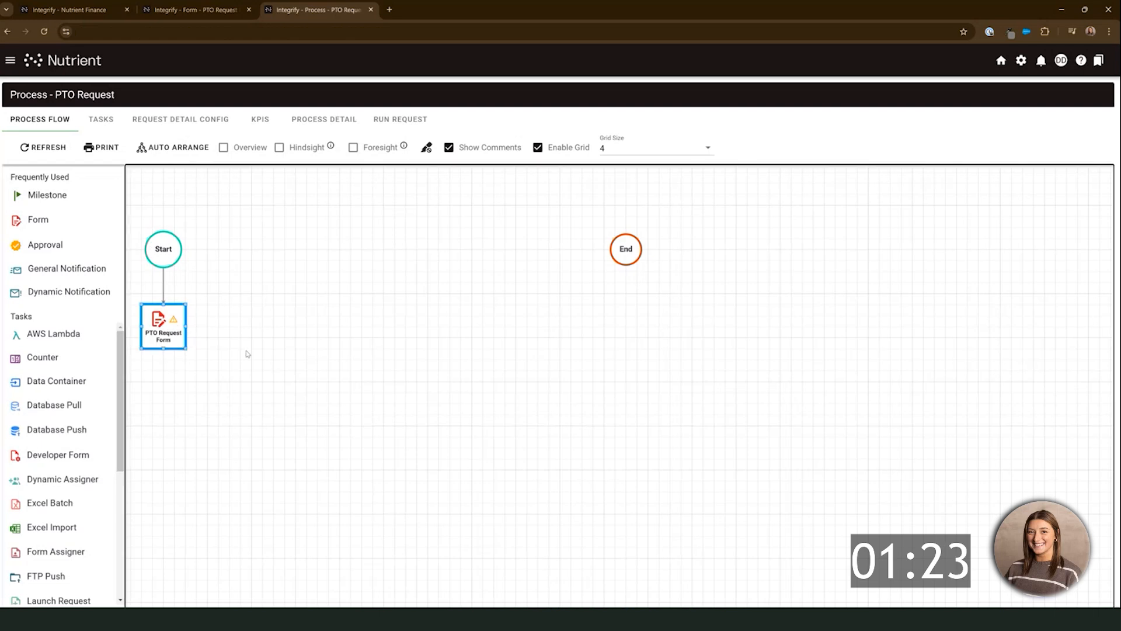
drag(178, 328, 243, 256)
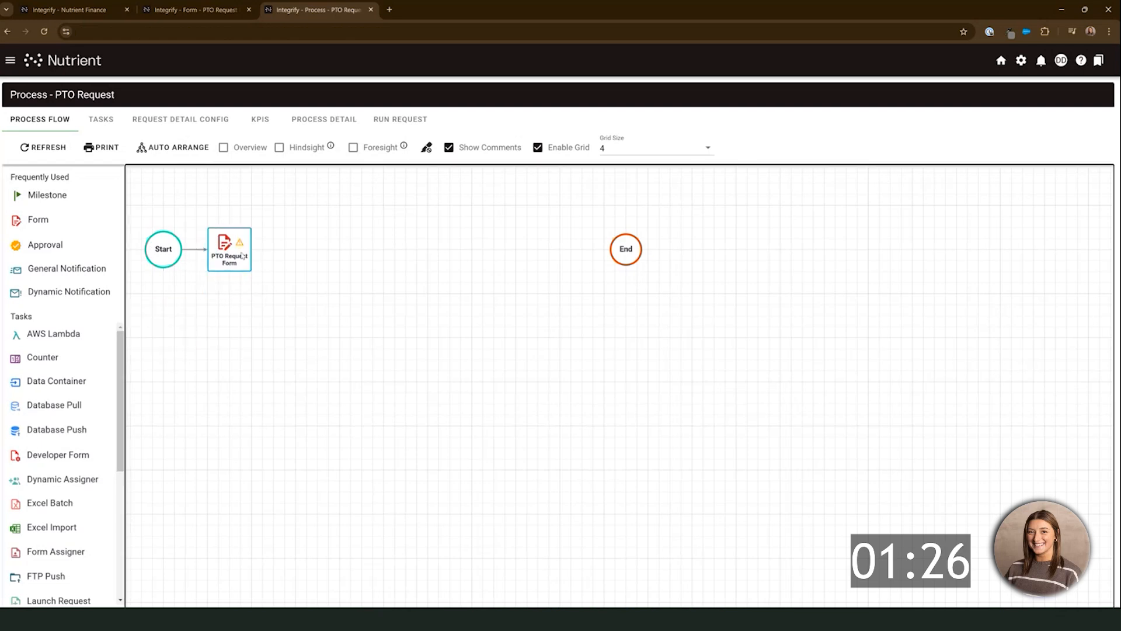
- Configure the PTO Request Form task to use the PTO Request Form from the Human Resources folder and save it
click(243, 256)
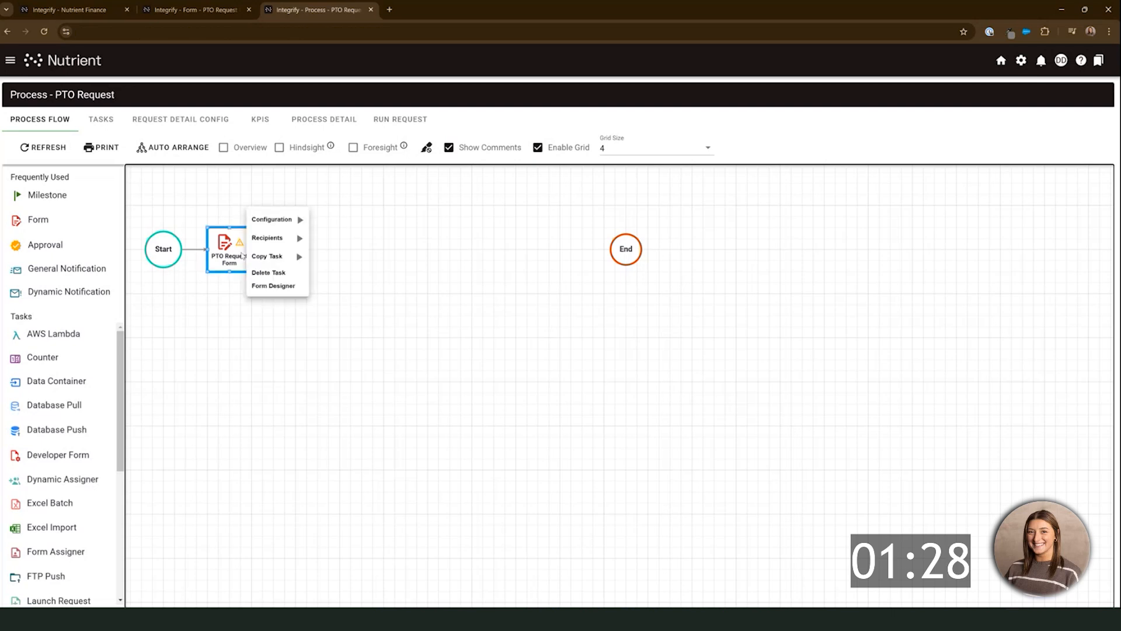
mouse_move(277, 238)
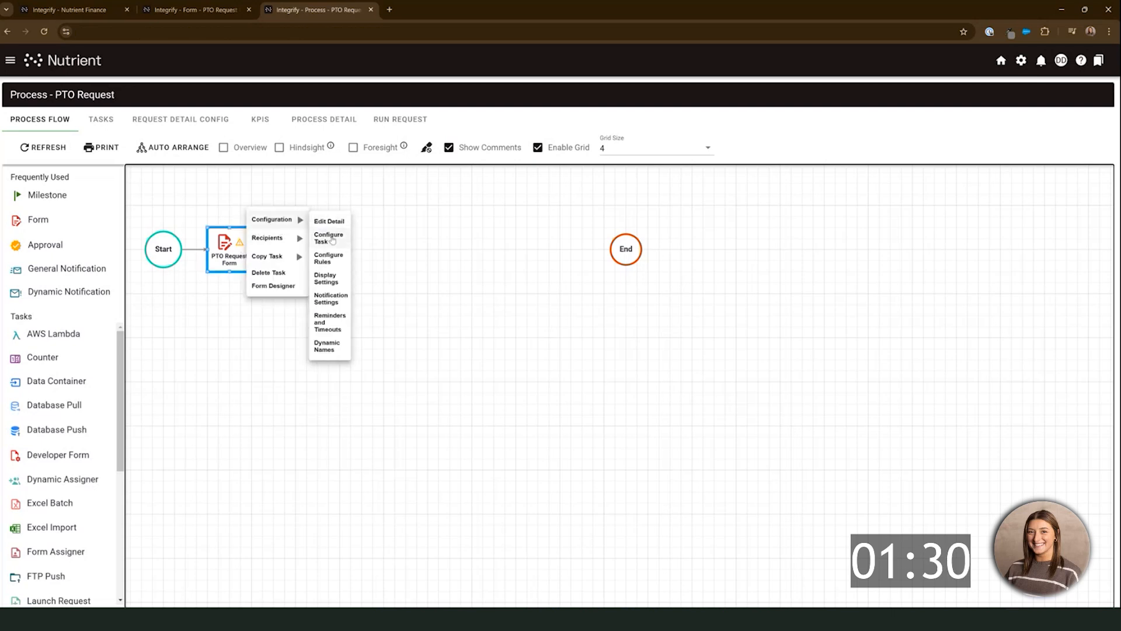
click(330, 239)
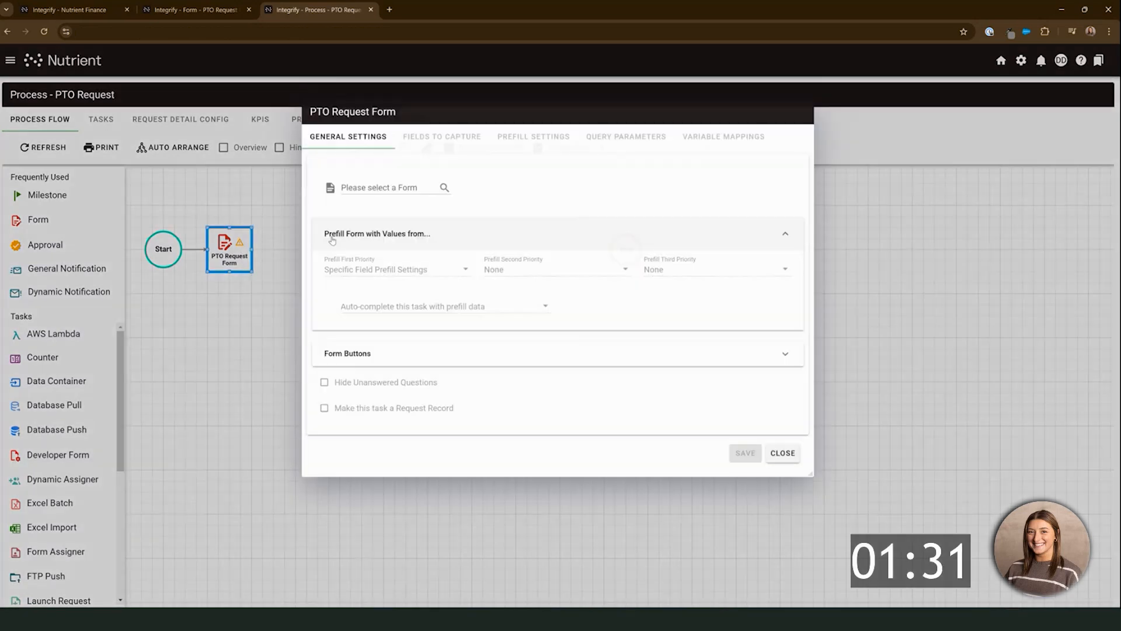
click(445, 189)
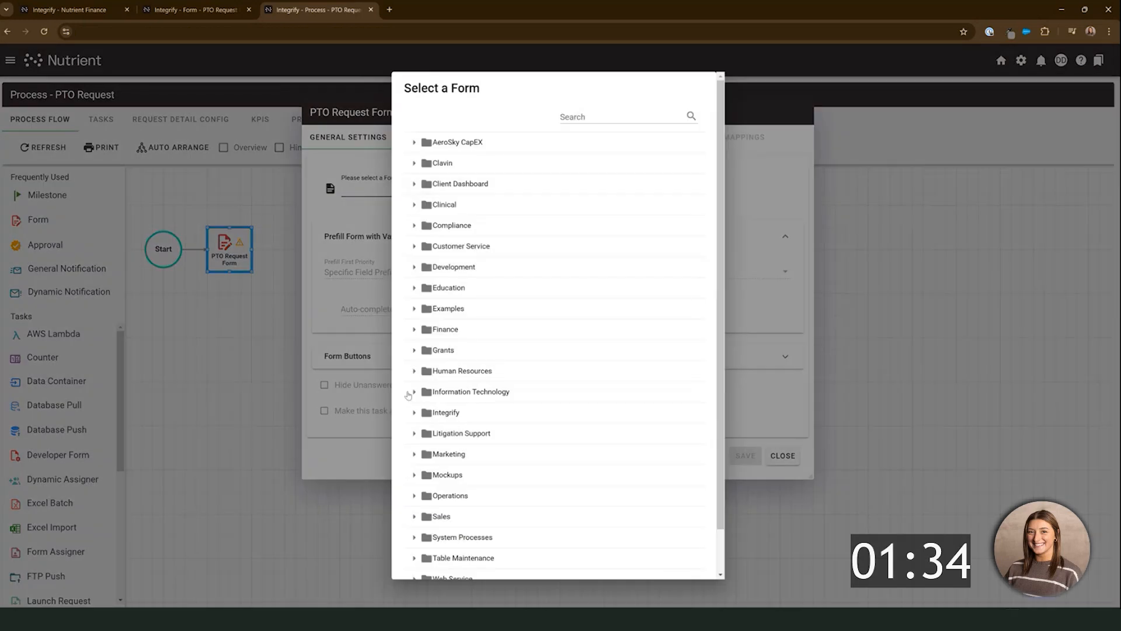
click(414, 371)
scroll(438, 409, down, 5)
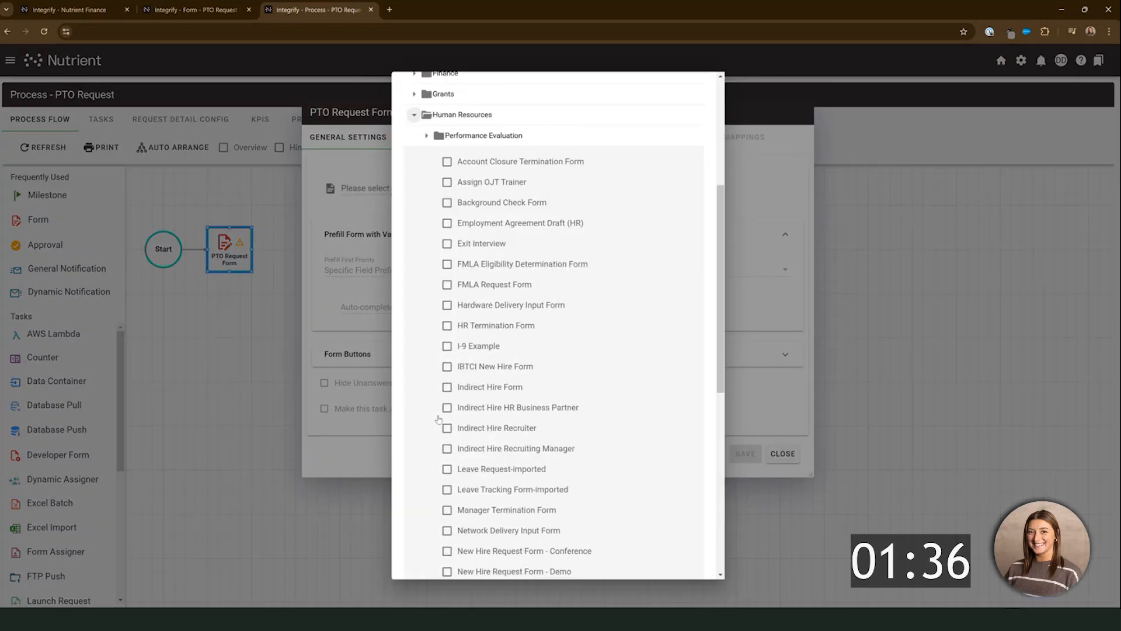
scroll(439, 419, down, 5)
click(447, 459)
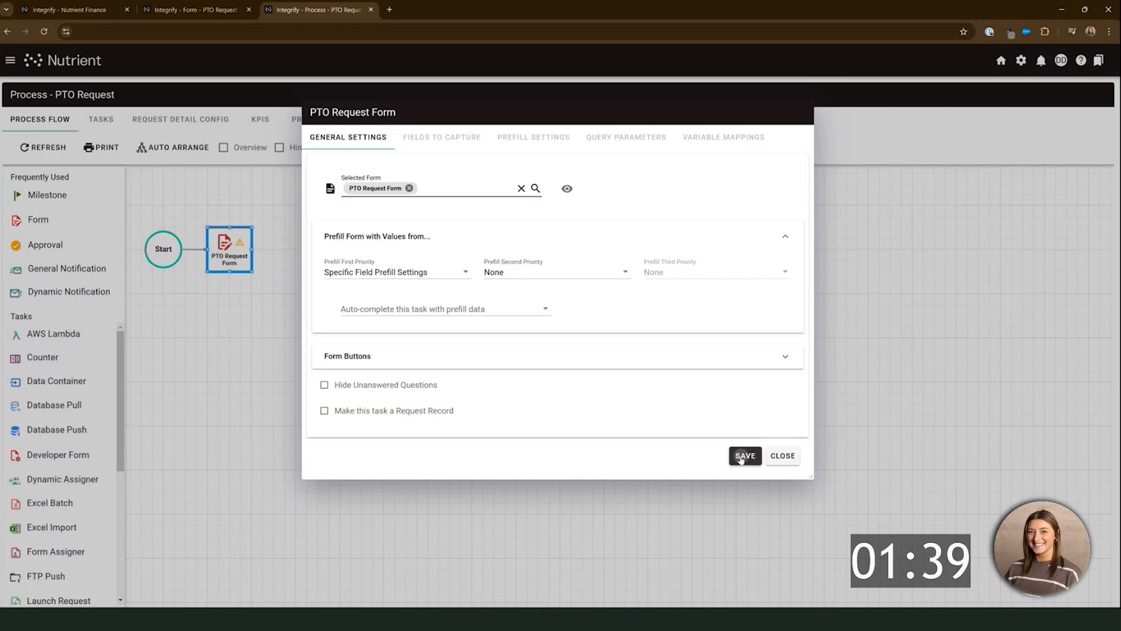
click(745, 456)
click(782, 456)
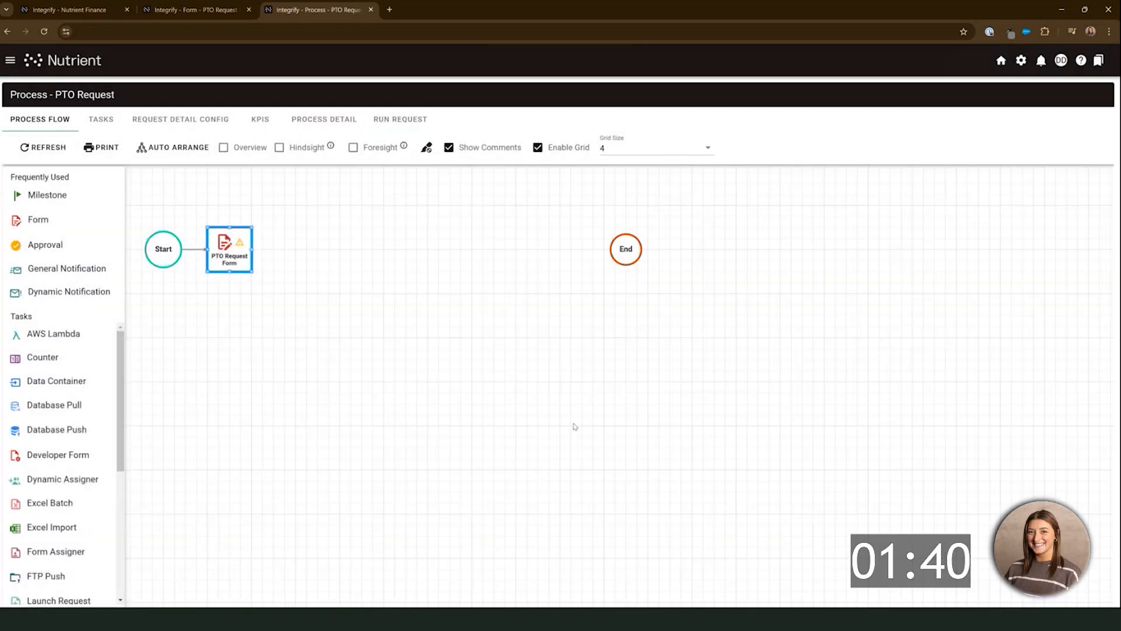
- Set the Requester as the recipient of the PTO Request Form task
click(244, 257)
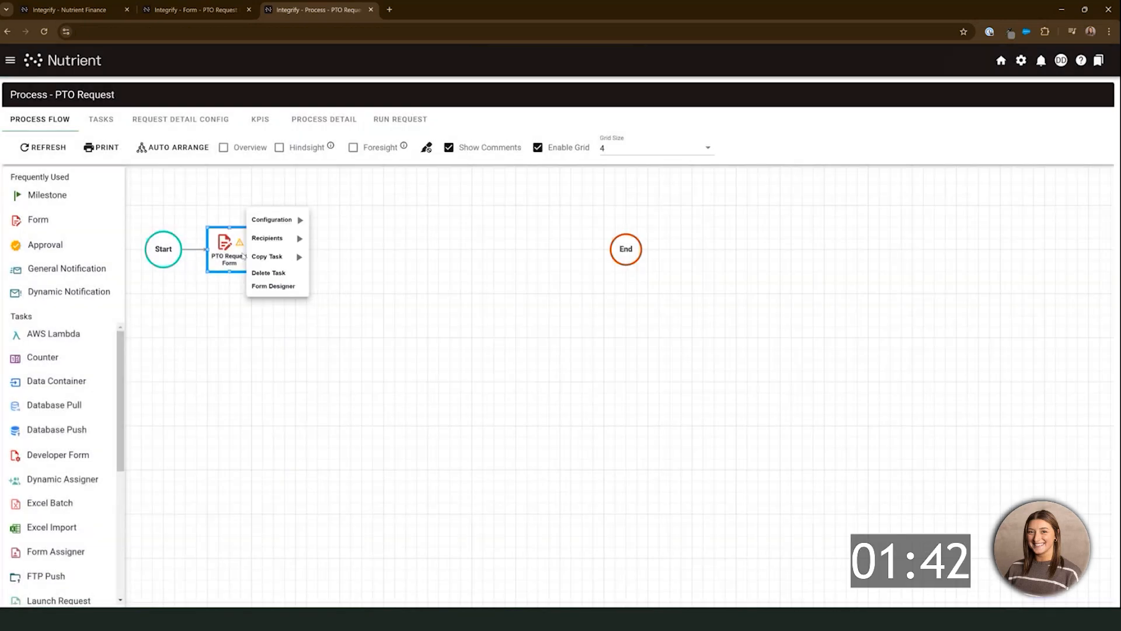
click(318, 237)
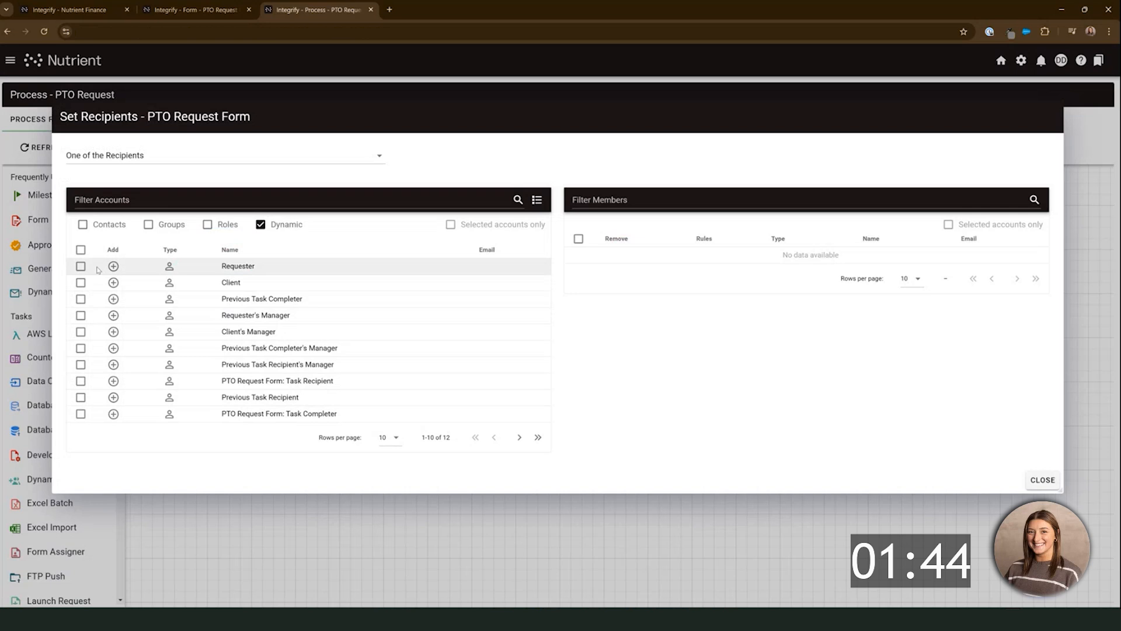
click(113, 267)
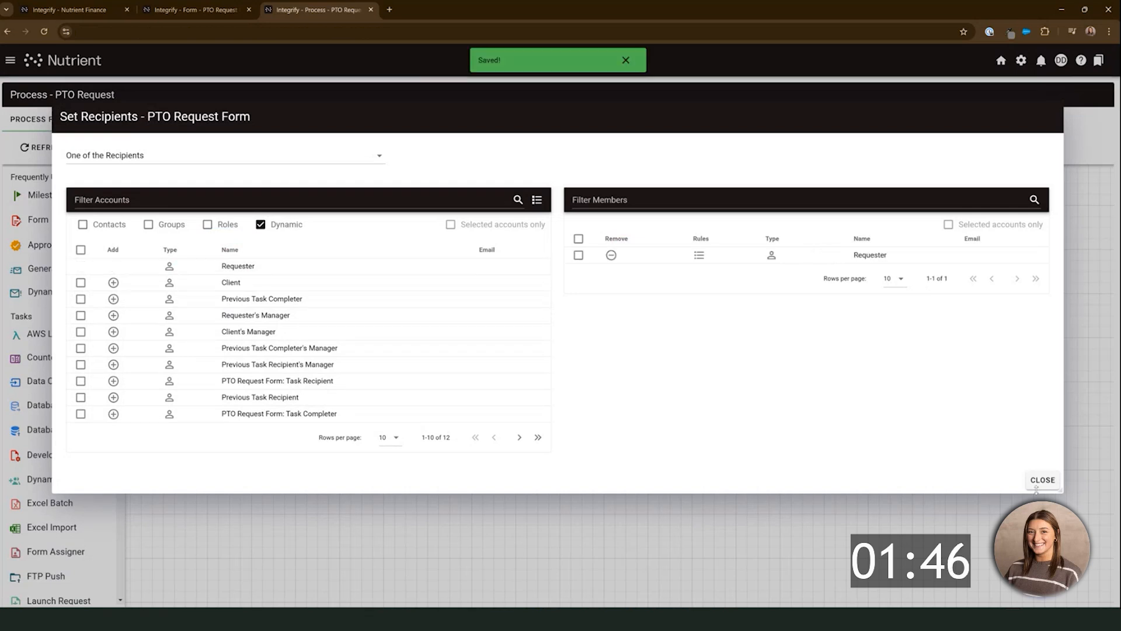
click(1042, 480)
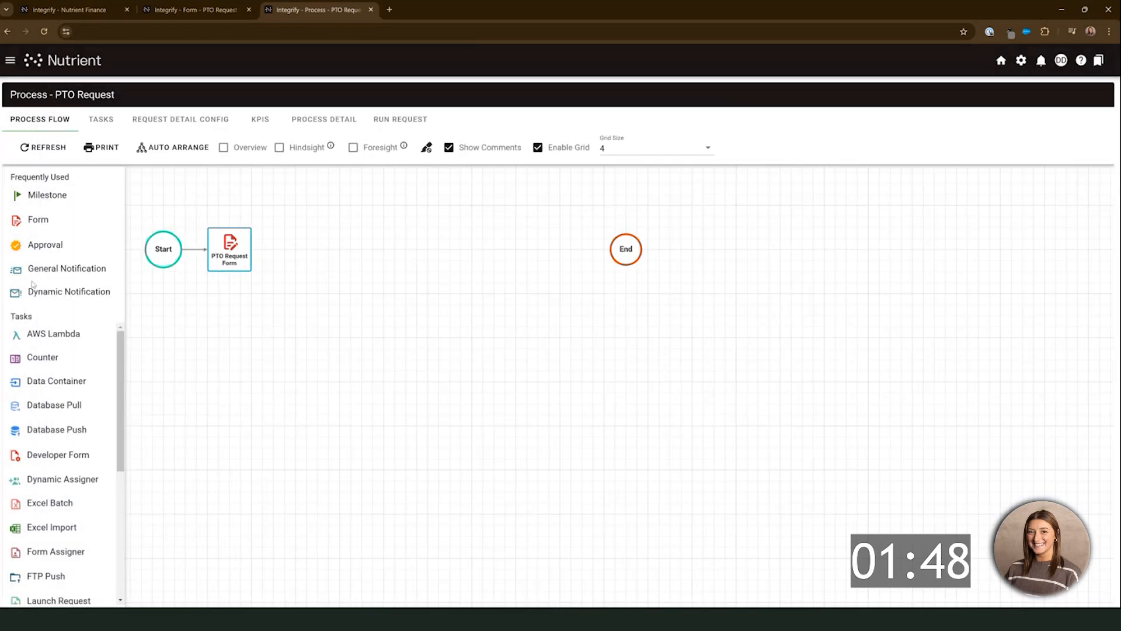
- Add a Milestone named "Pending Manager Approval" after the PTO Request Form task and line it up beside that task in the flow
drag(47, 195, 228, 257)
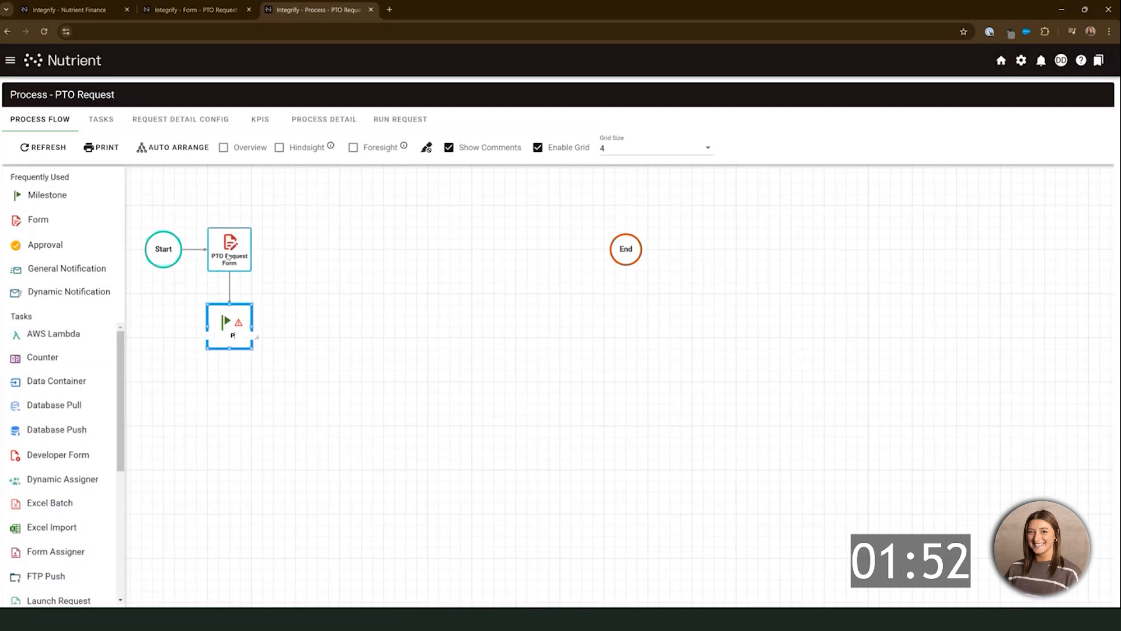
text(anager)
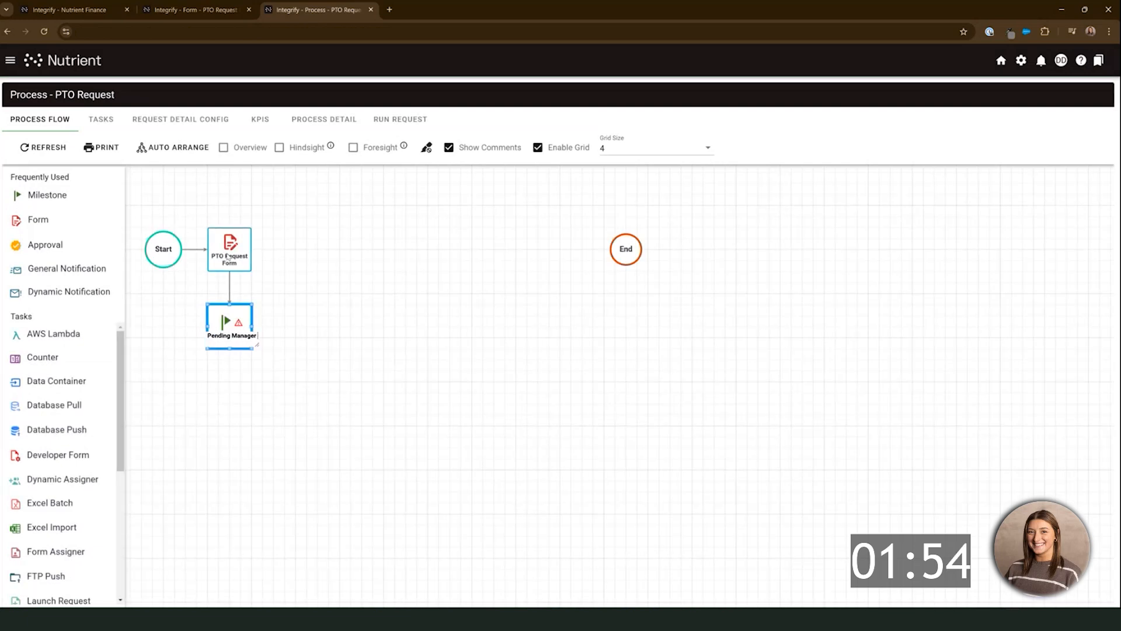
text( Approval)
click(495, 350)
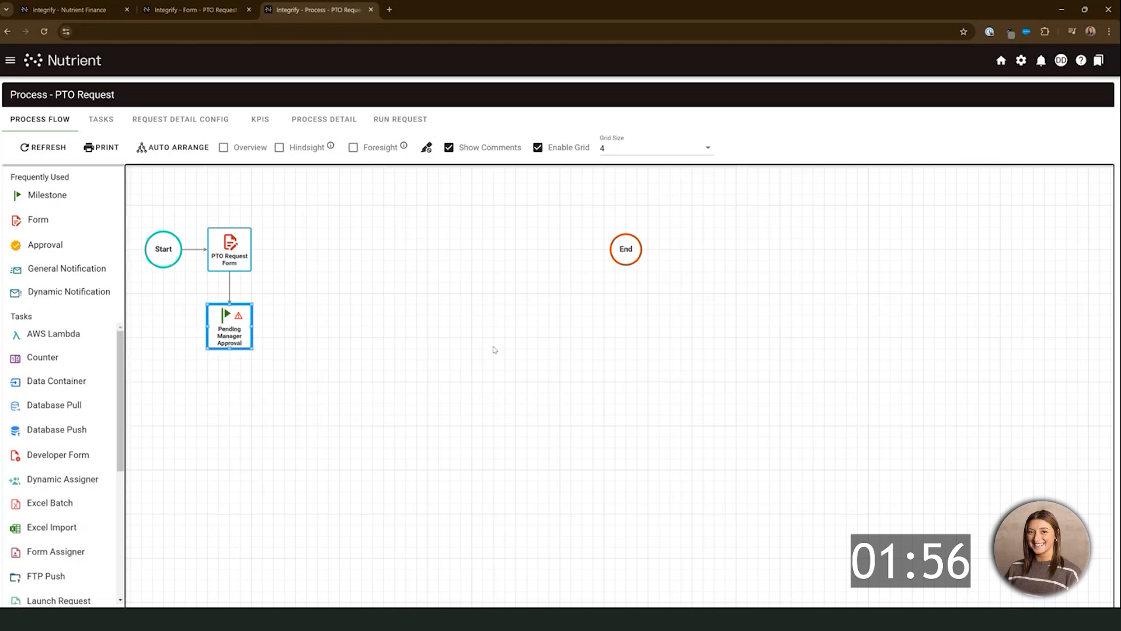
drag(235, 333, 297, 255)
click(363, 283)
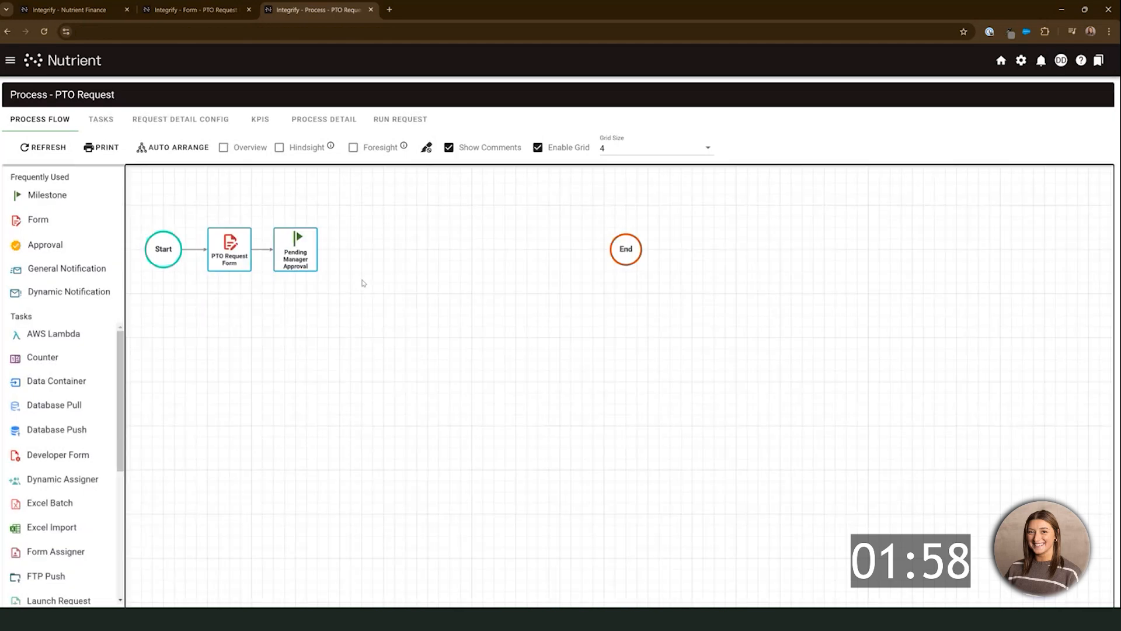
- Add an Approval task named "Manager Approval" after the Pending Manager Approval milestone and line it up beside that milestone
drag(45, 245, 304, 260)
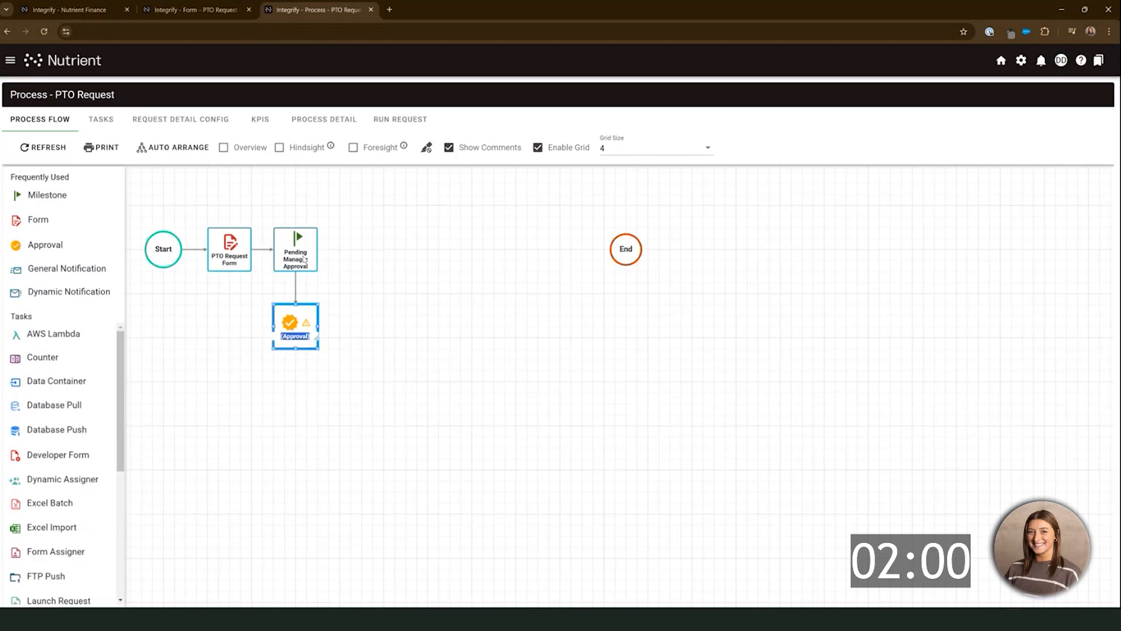
text(Manager Appr)
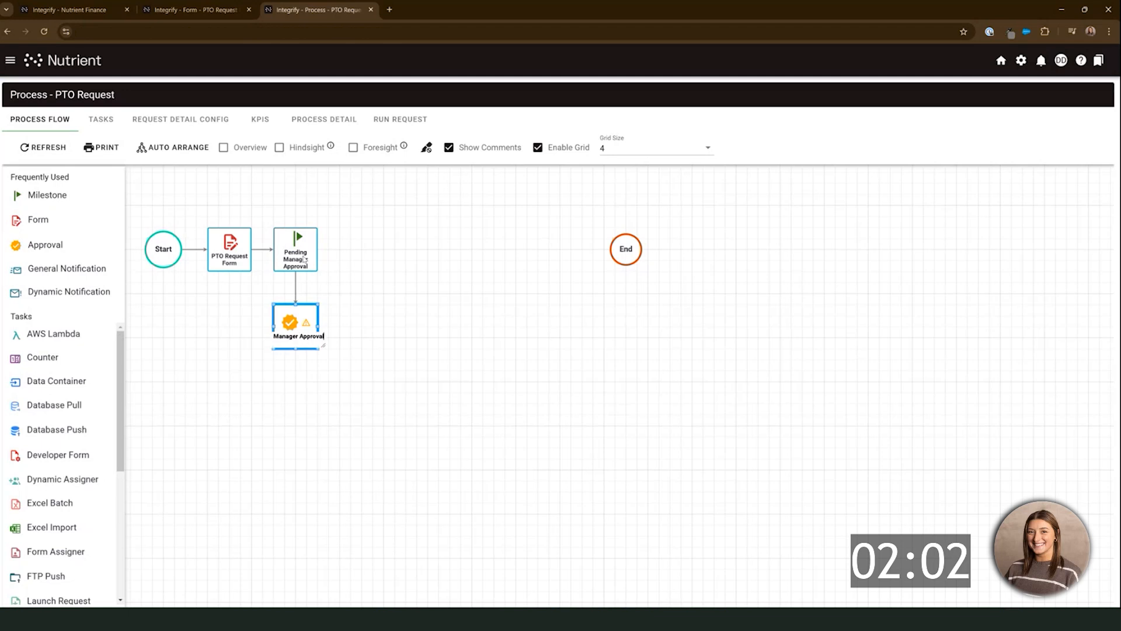
drag(310, 327, 375, 251)
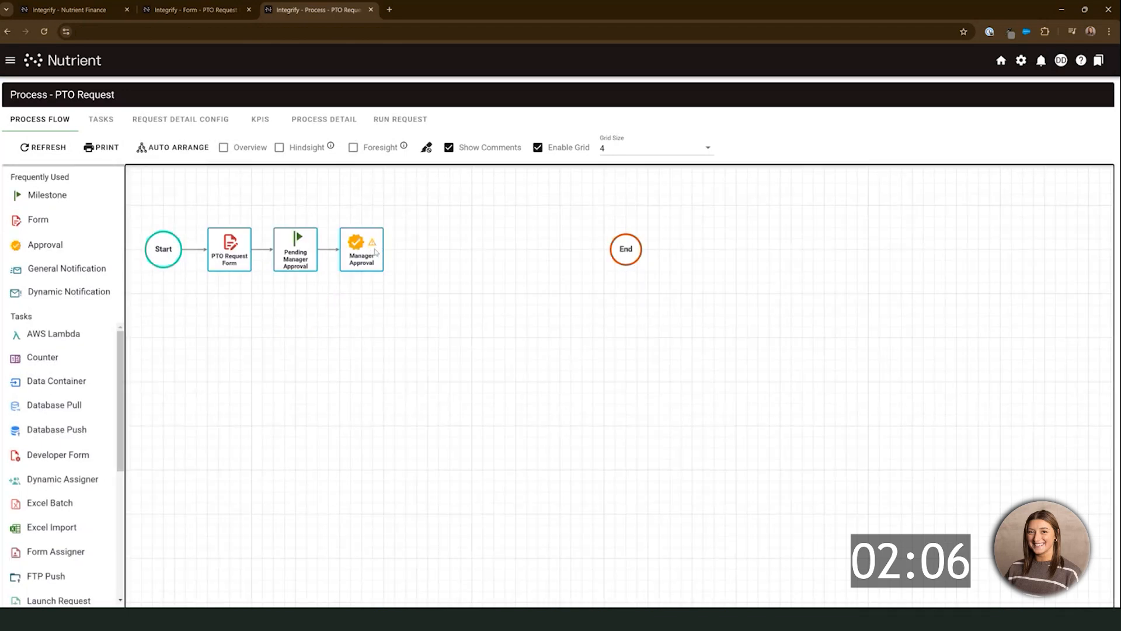
- Configure the Manager Approval task with two approval options, "Approve" and "Deny"
click(376, 252)
mouse_move(395, 227)
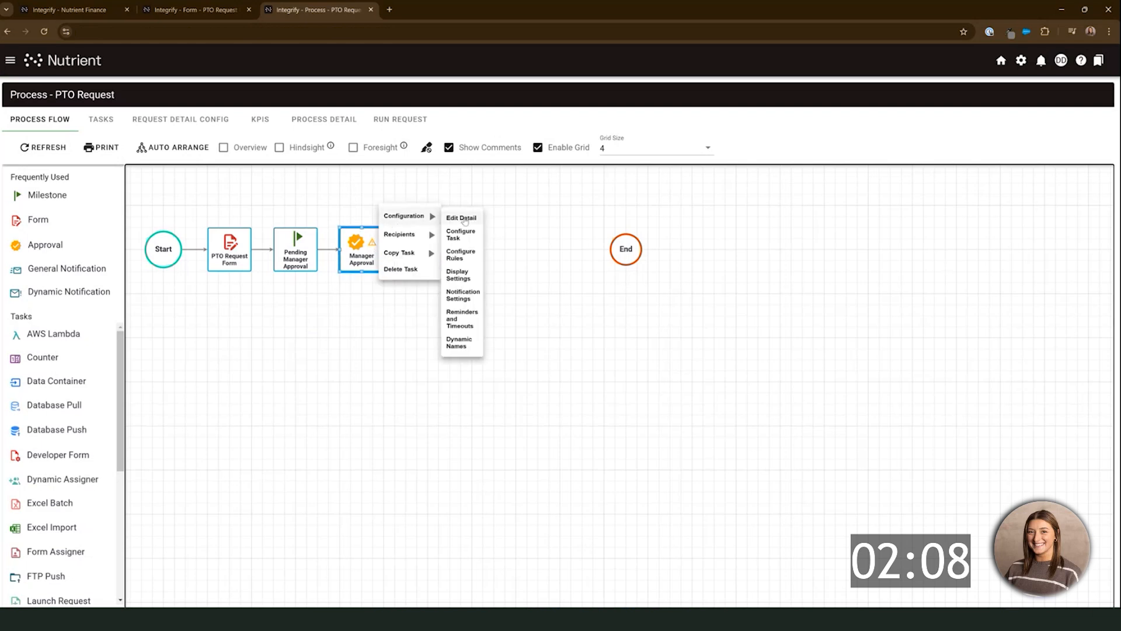
click(465, 219)
click(447, 170)
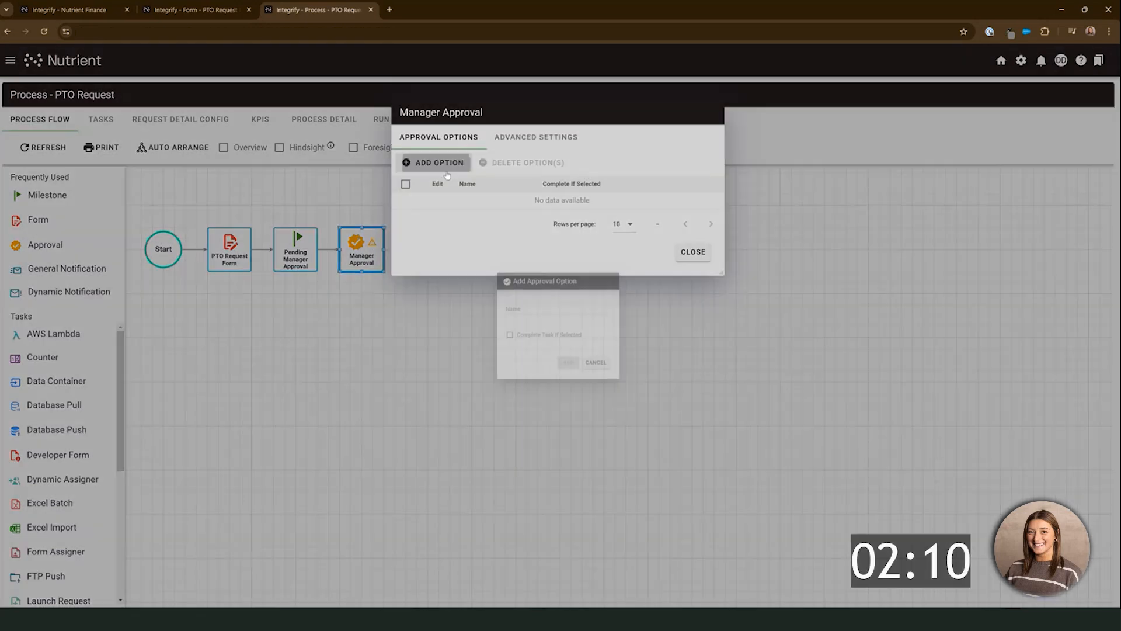
click(497, 299)
text(Approve)
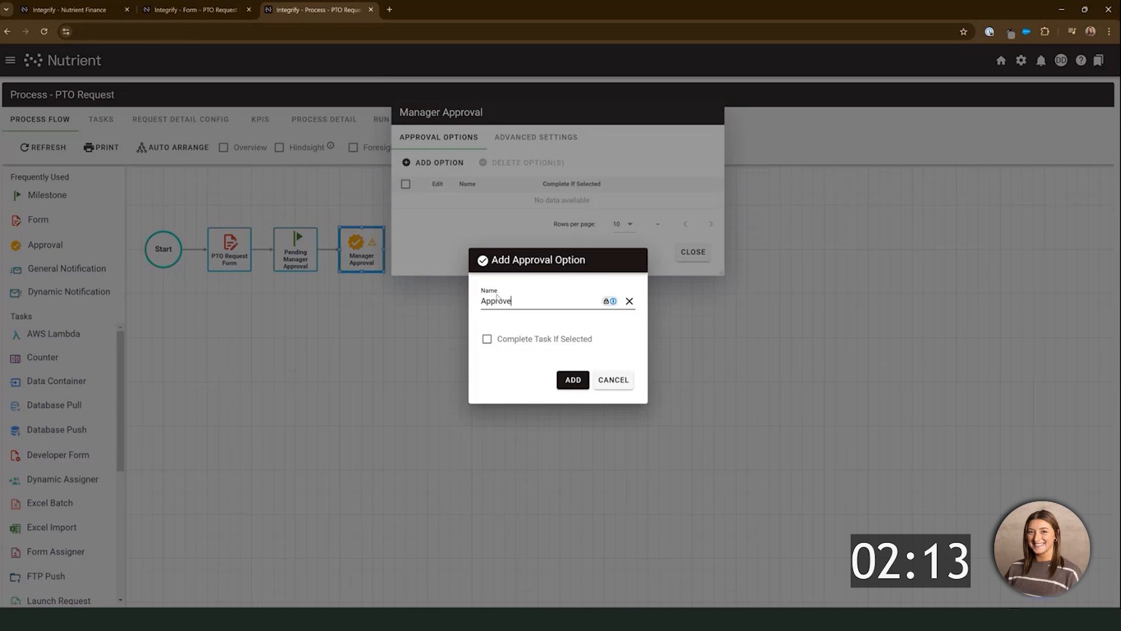
click(573, 380)
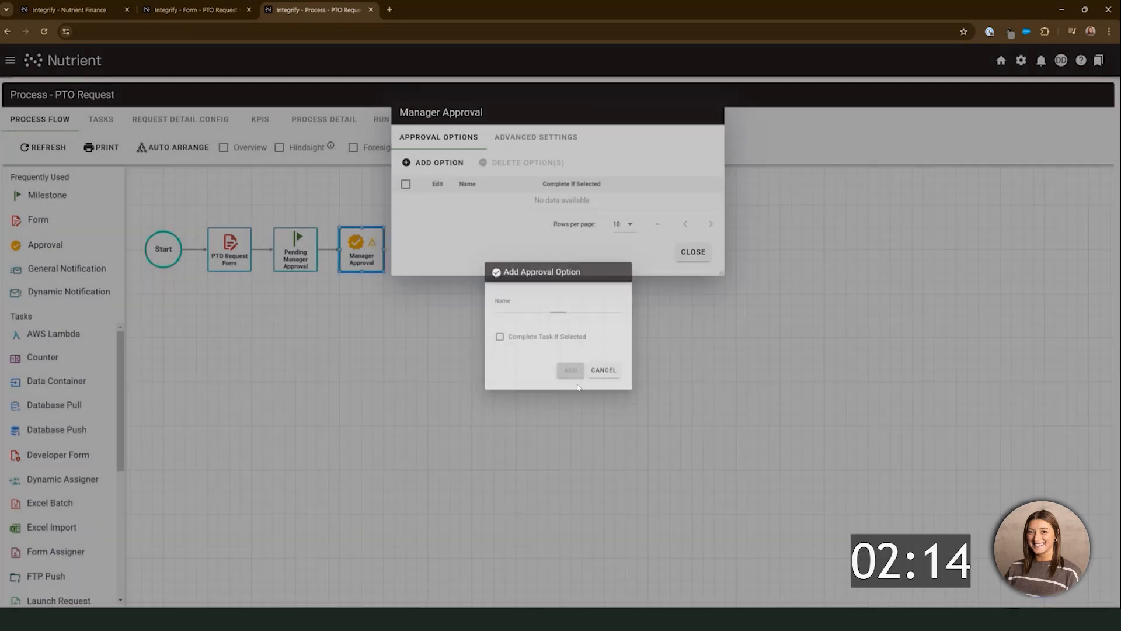
click(451, 168)
click(514, 299)
text(Deny)
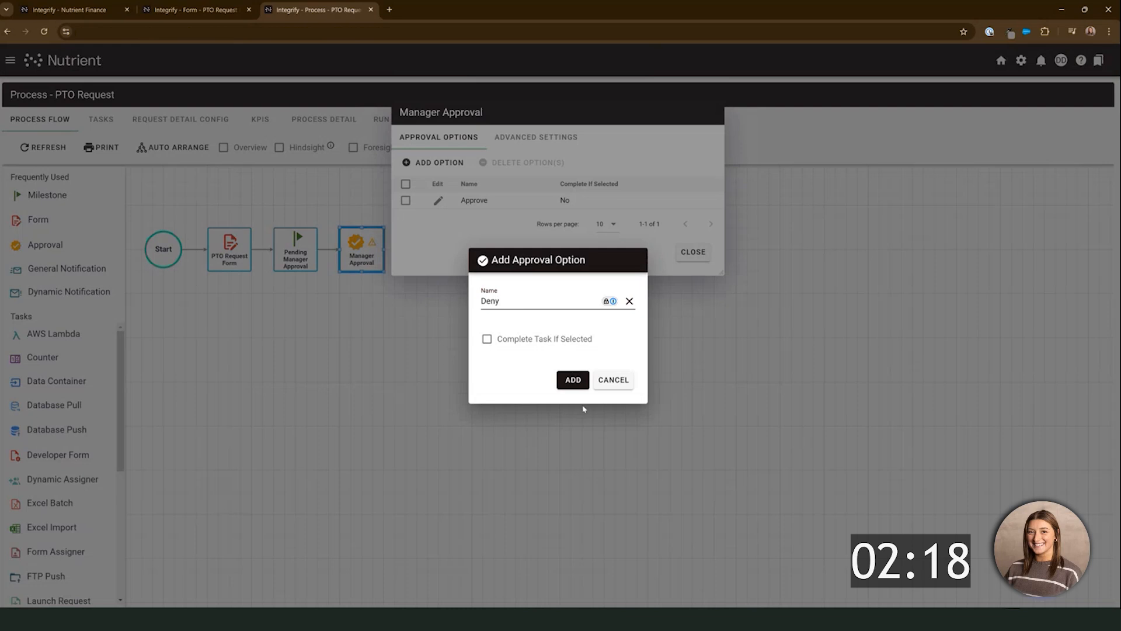
click(577, 382)
- Make user comments Optional in the Manager Approval task, display the PTO Request Form in it, and save the settings
click(547, 137)
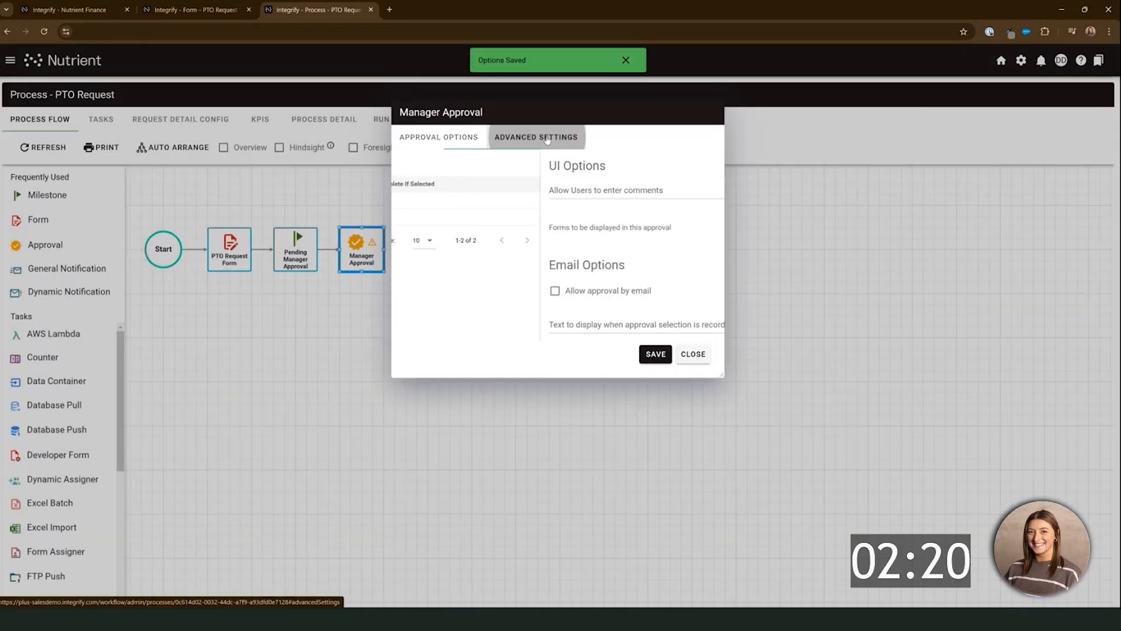
click(496, 189)
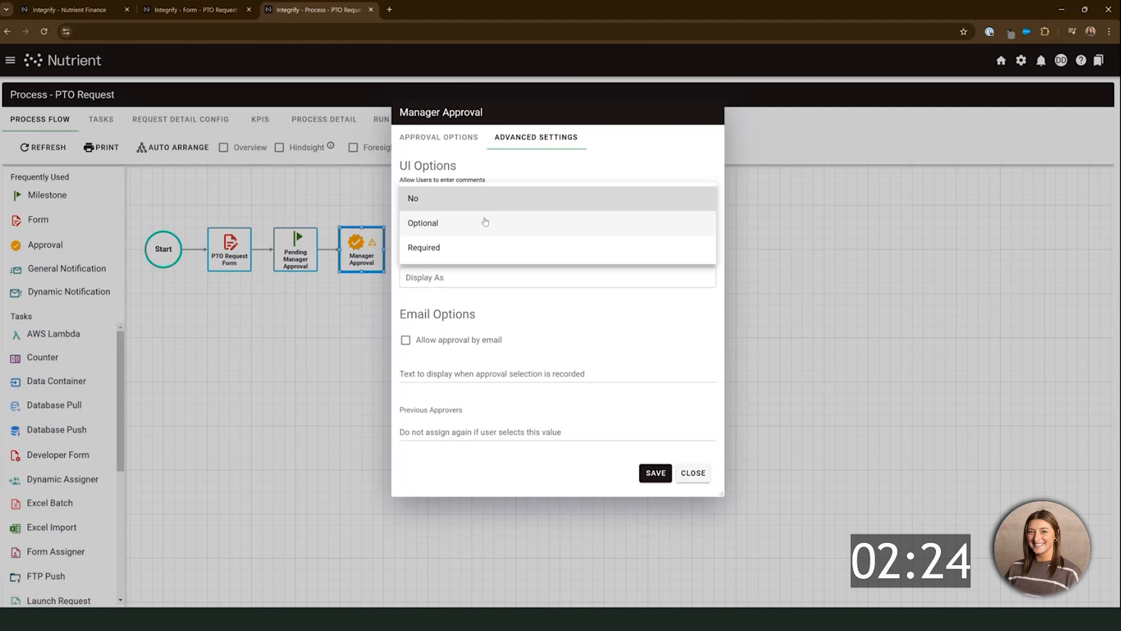
click(485, 222)
click(405, 250)
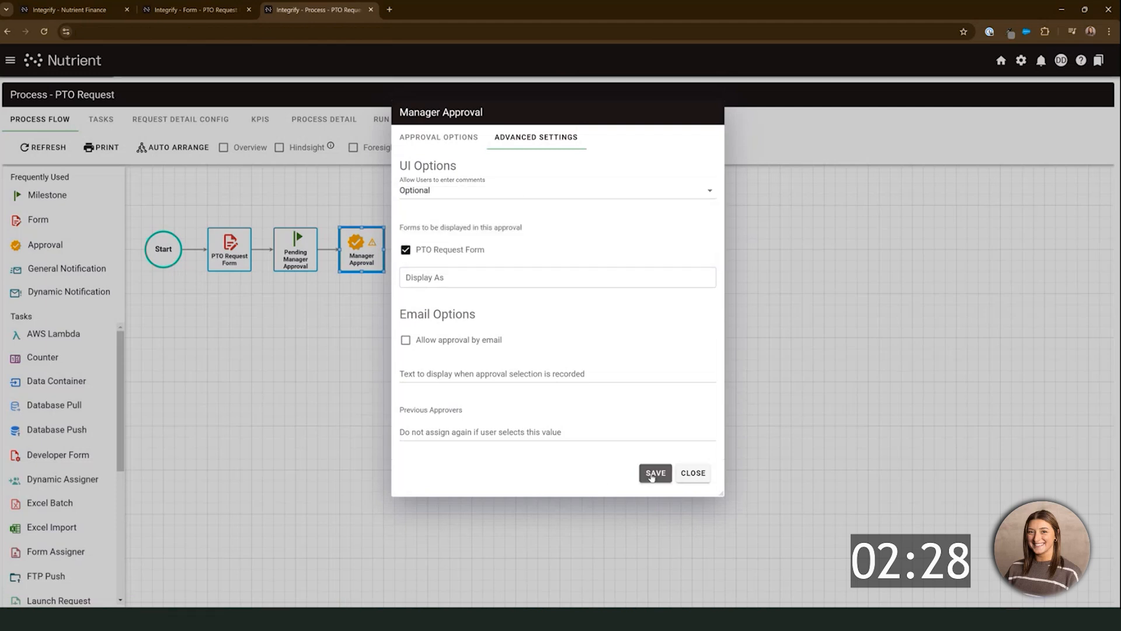
click(657, 475)
click(689, 473)
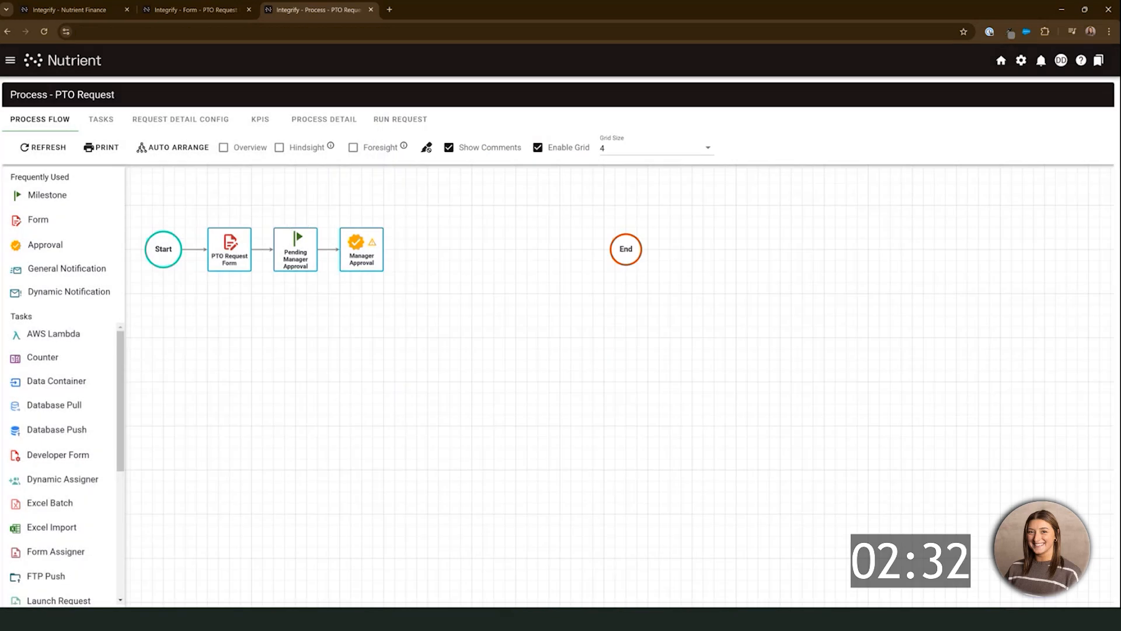
- Set the Requester's Manager as the recipient of the Manager Approval task
right_click(355, 246)
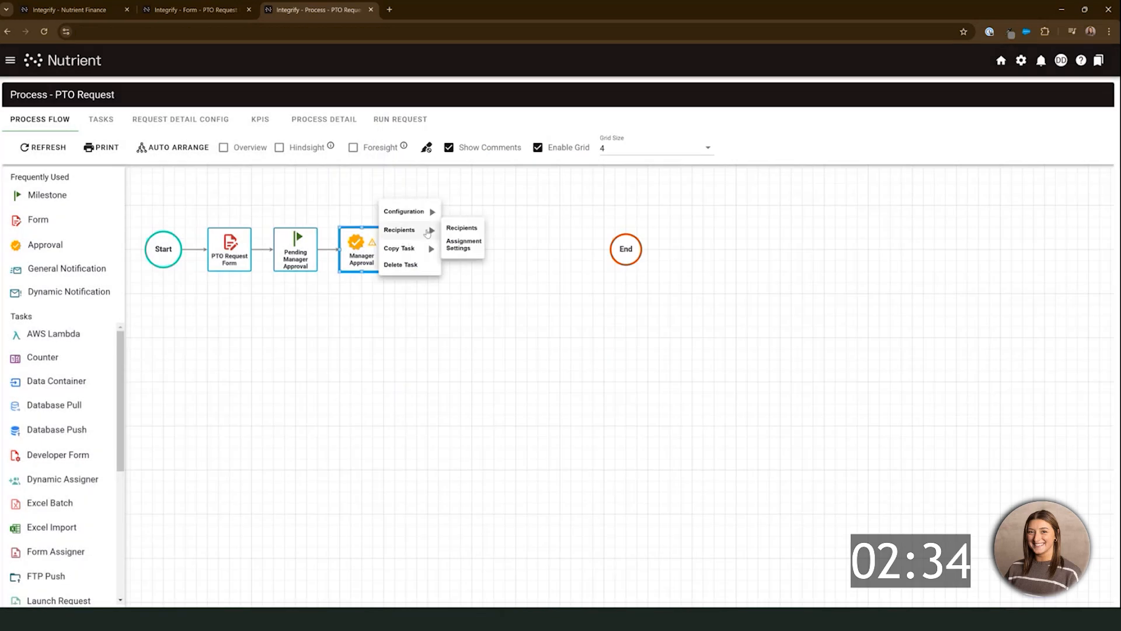
click(442, 233)
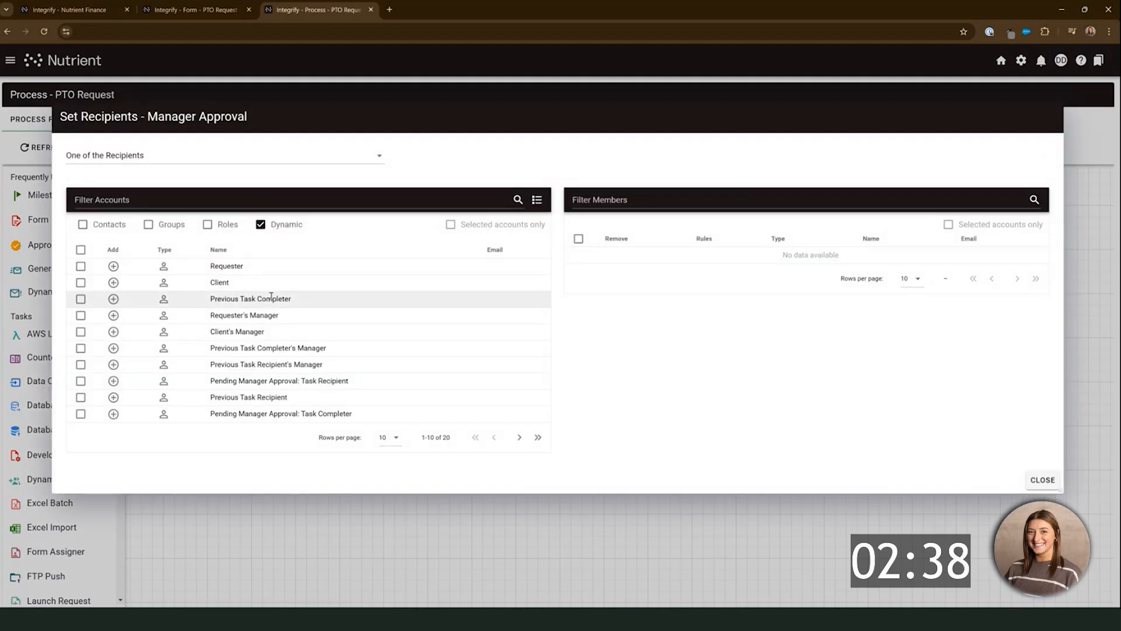
click(113, 316)
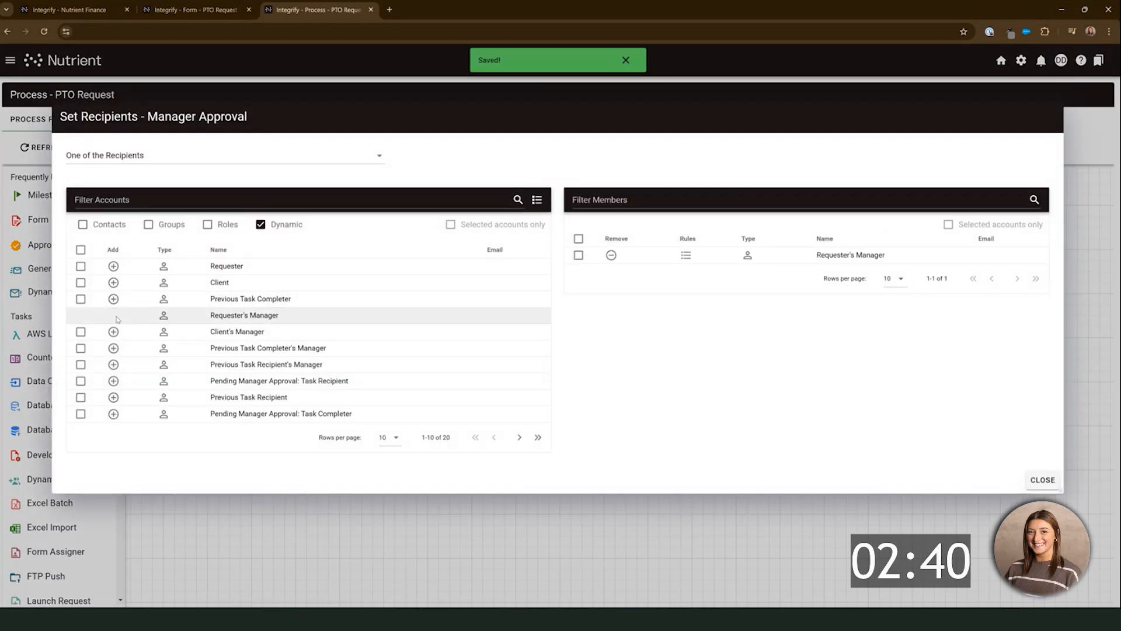
click(1043, 480)
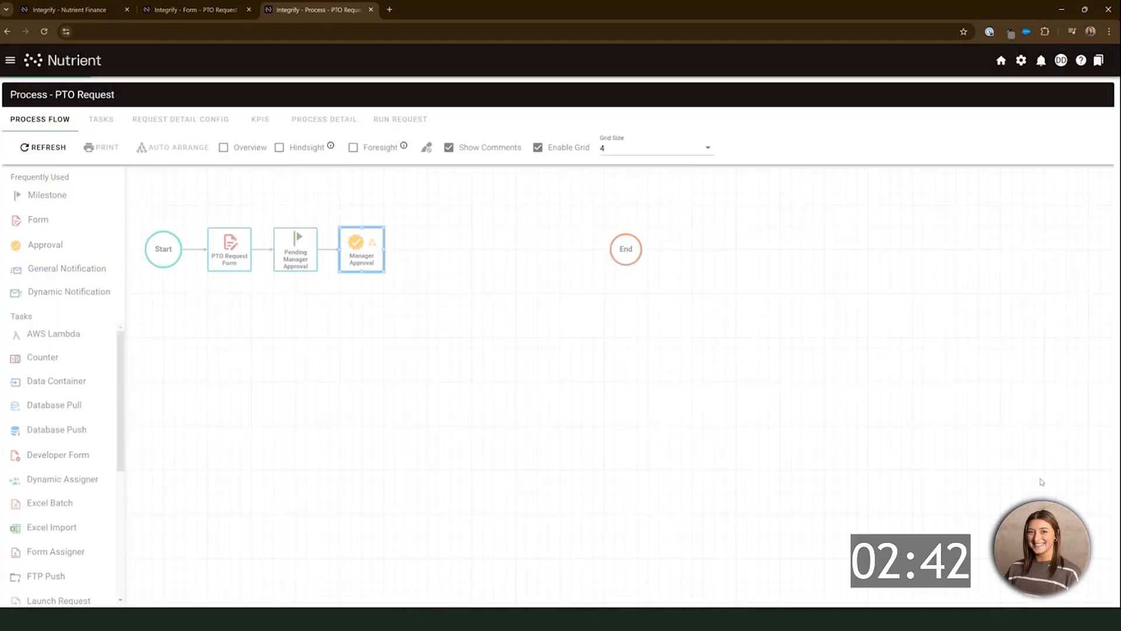
- Add two Milestones after Manager Approval, "Manager Approved" and "Manager Denied", and arrange them as an upper and a lower branch
drag(47, 194, 363, 261)
text(Manag)
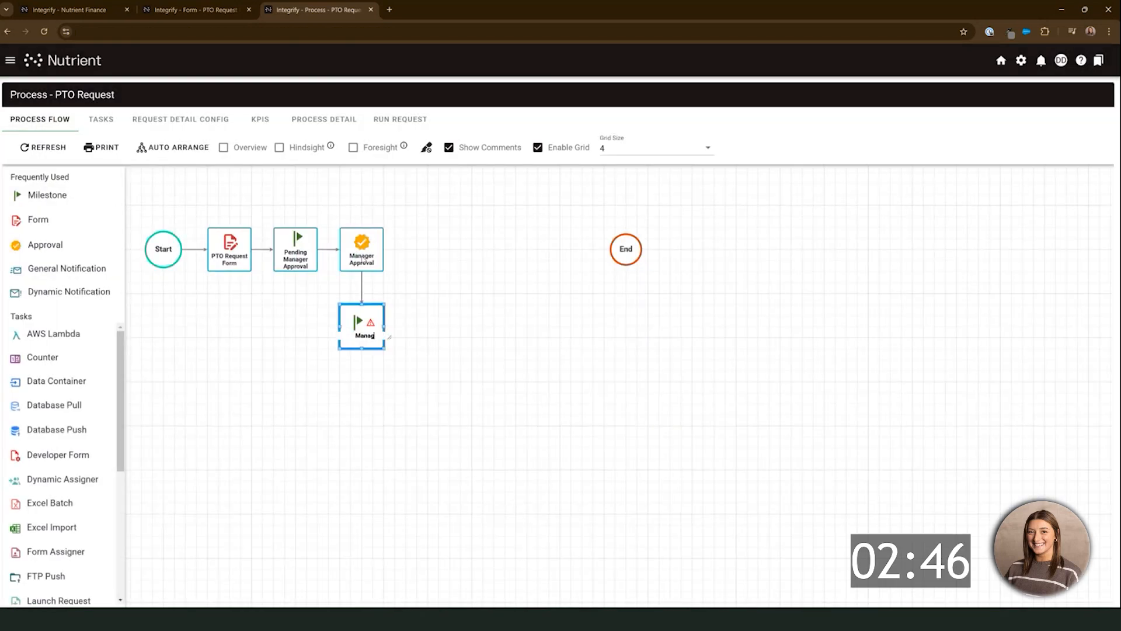
text(er Approved)
key(Return)
drag(46, 196, 373, 266)
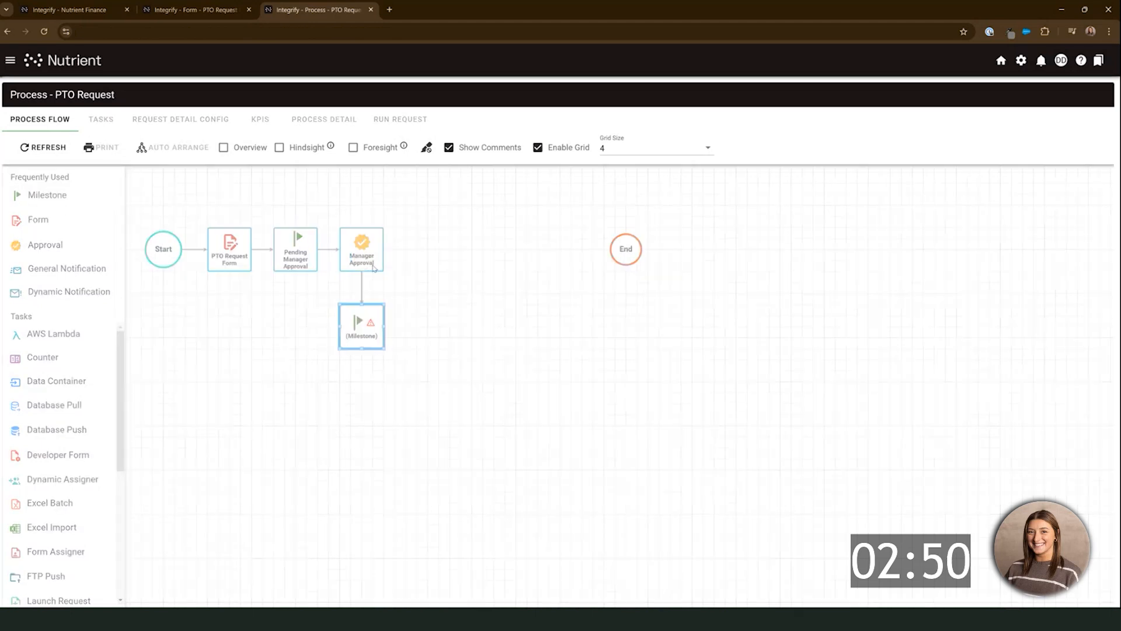
text(Manager Denied)
click(525, 358)
drag(373, 335, 442, 218)
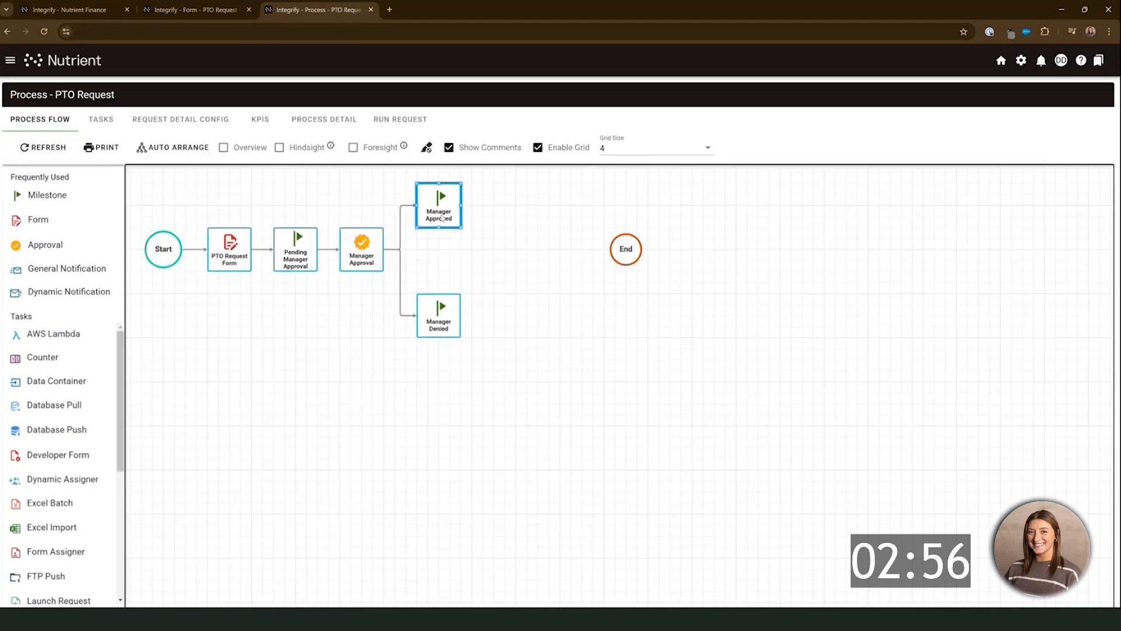
drag(438, 318, 439, 296)
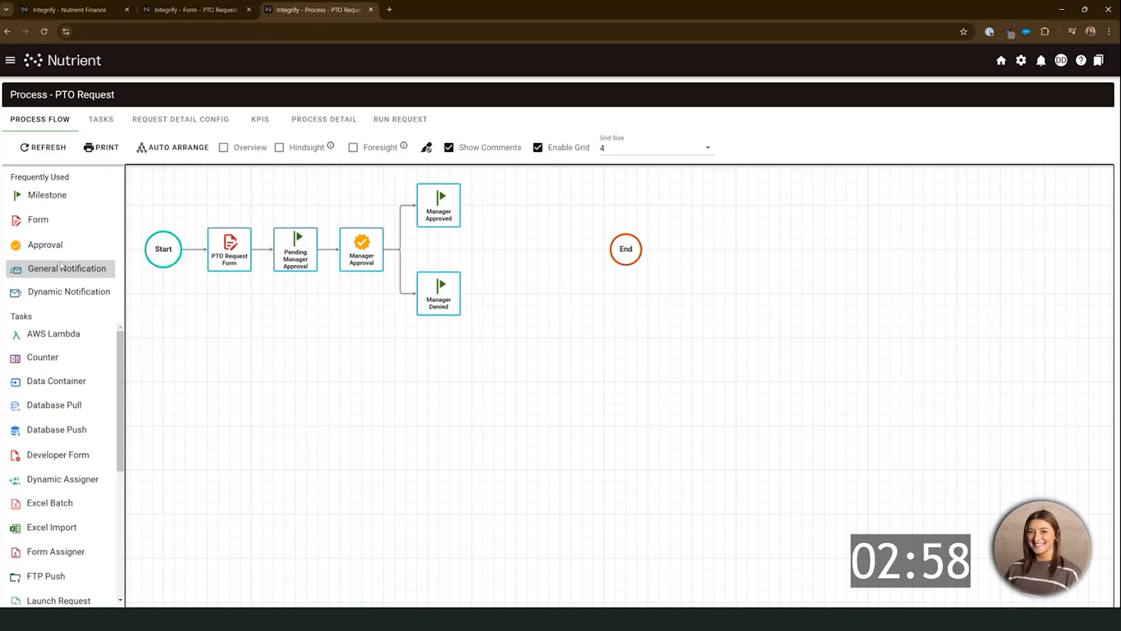
- Add a General Notification named "Requester Notification" before End, connect both manager milestones to it, and connect it to End
drag(60, 266, 506, 266)
drag(525, 260, 529, 253)
text(Requester Notification)
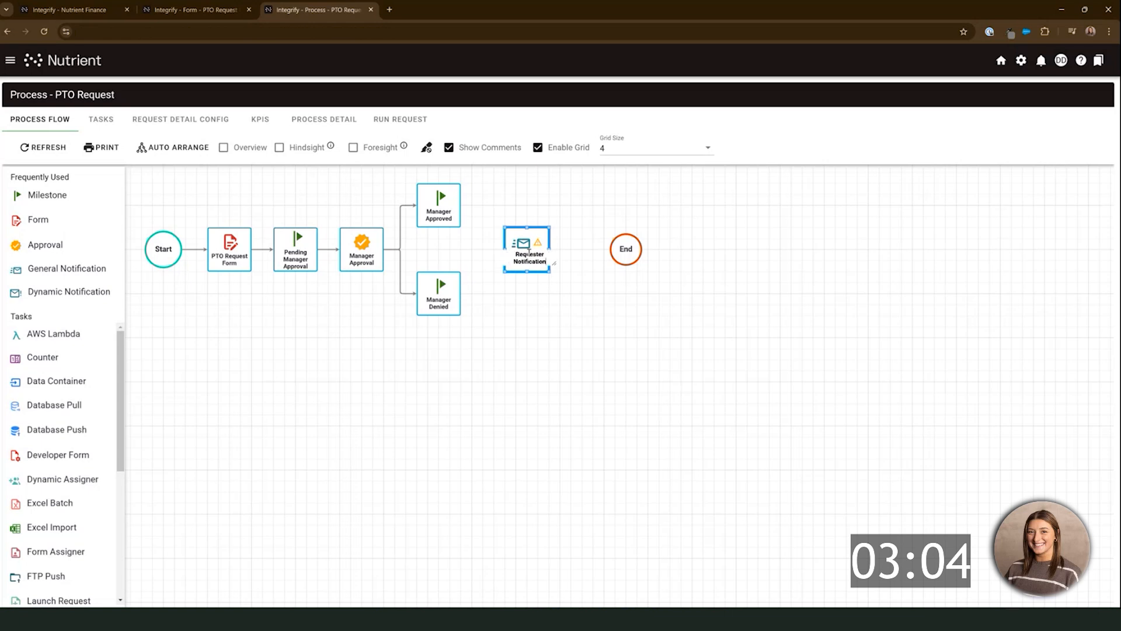
click(532, 315)
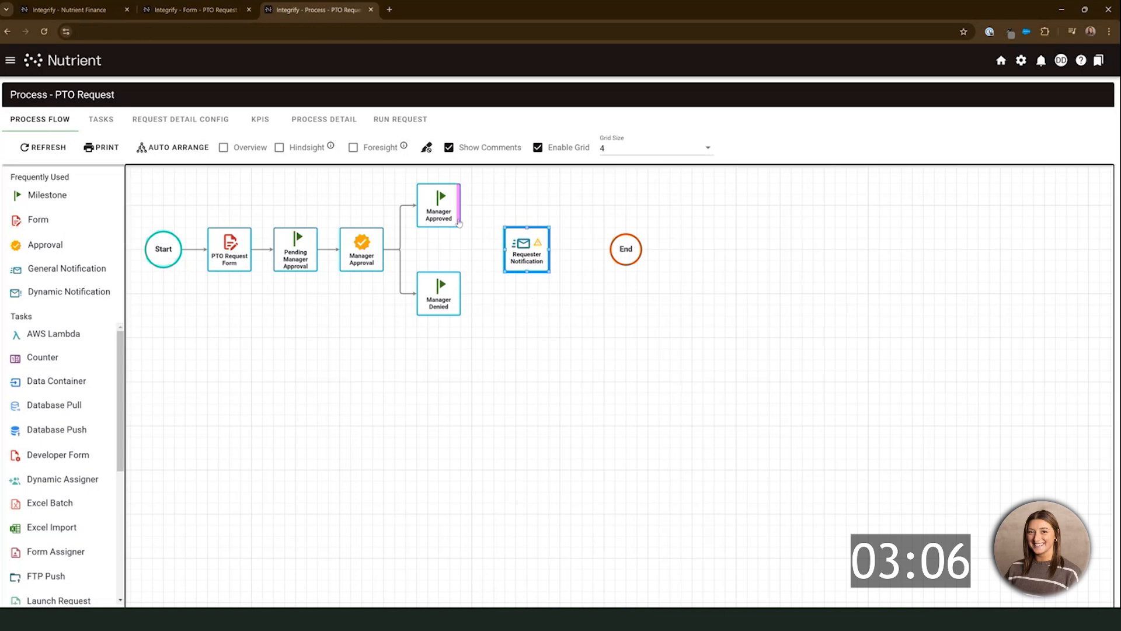
drag(460, 206, 525, 249)
drag(459, 305, 620, 250)
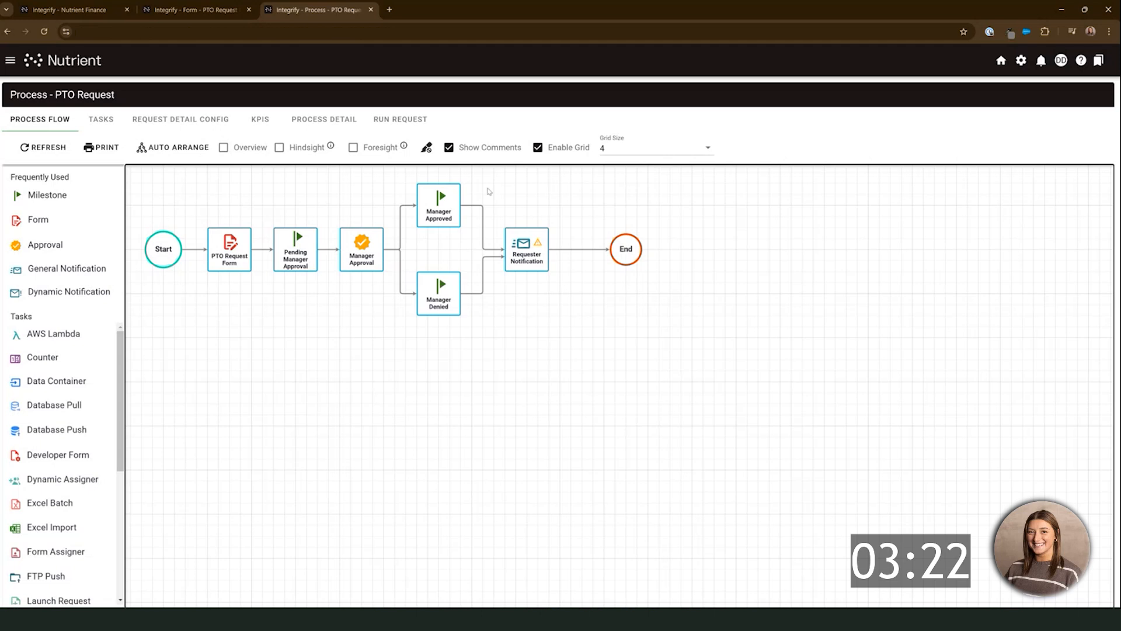
- Start a new rule on the Manager Approved milestone, sourced from the Approval Choice data field of the Manager Approval task
right_click(439, 207)
mouse_move(482, 170)
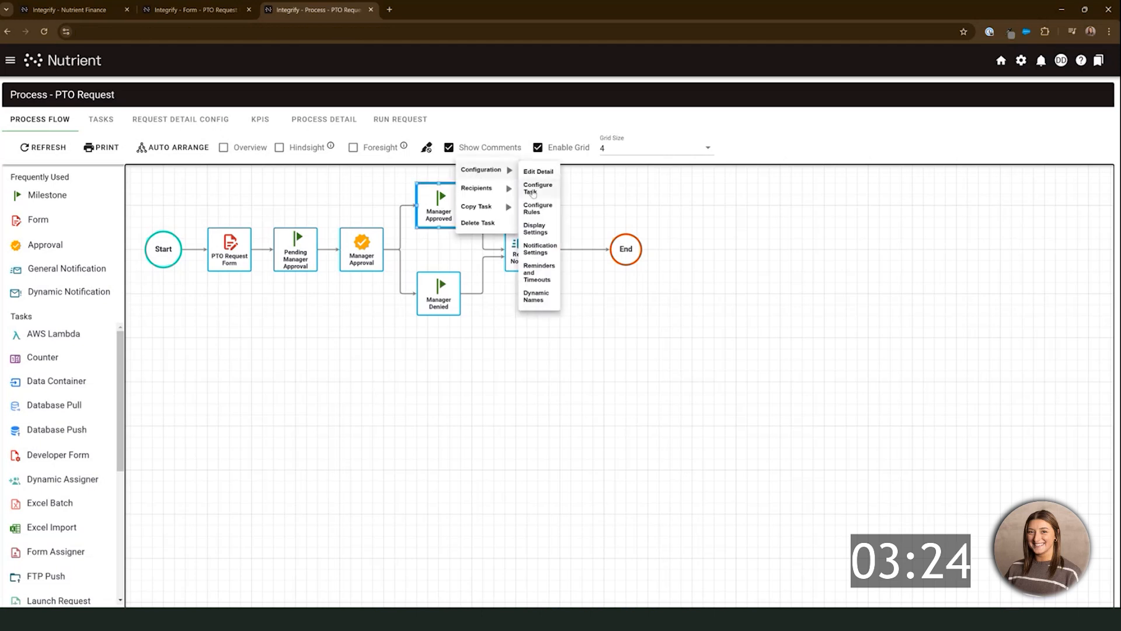
click(534, 208)
click(347, 146)
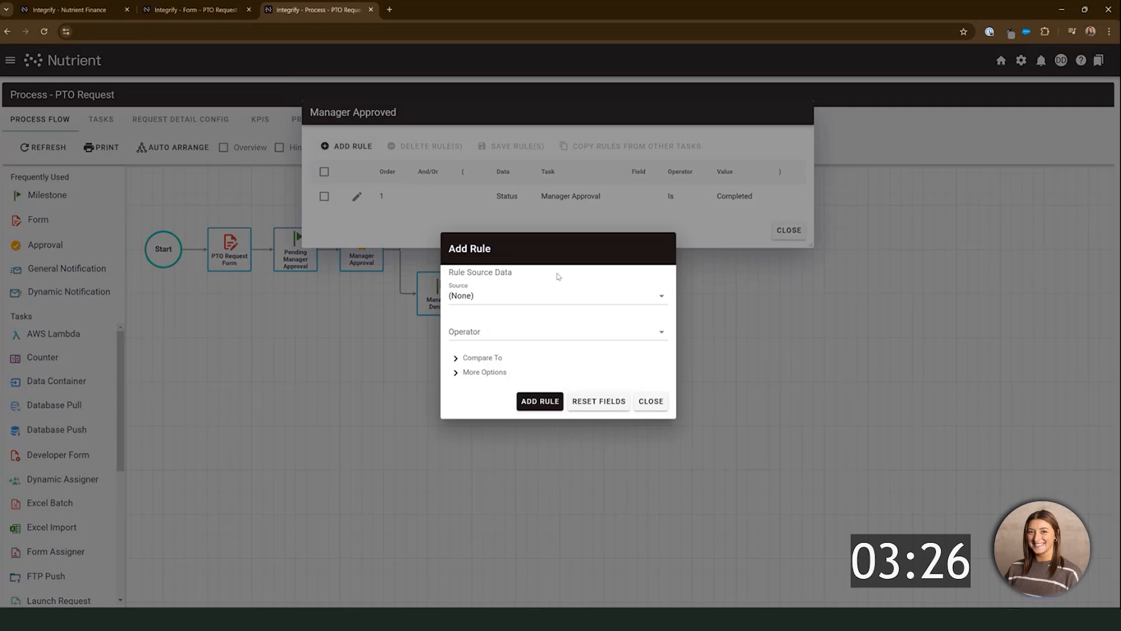
click(558, 295)
click(496, 401)
click(499, 318)
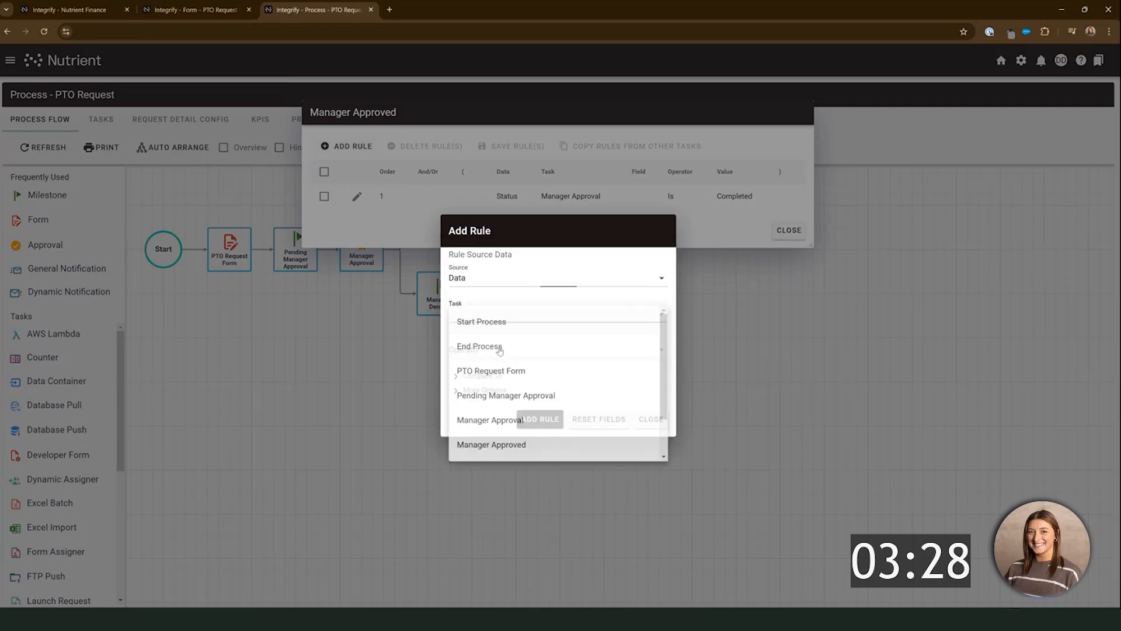
scroll(499, 351, down, 2)
click(499, 371)
click(501, 332)
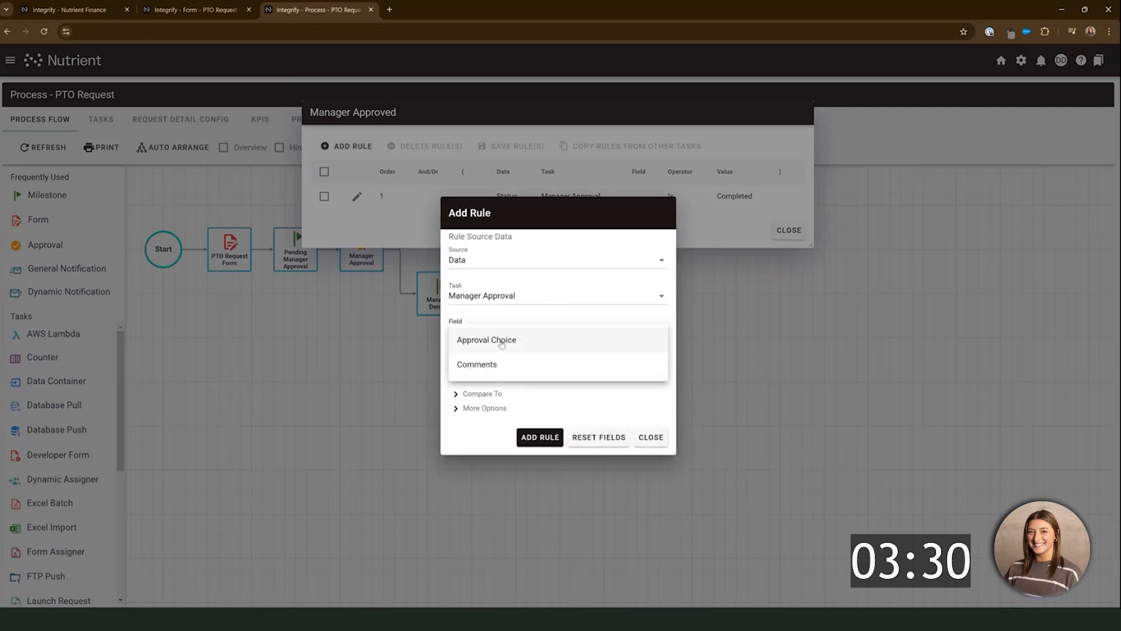
click(501, 342)
- Make the Manager Approved rule's condition "Is Approve", add the rule, and close the milestone's rules
click(498, 350)
click(498, 358)
click(490, 388)
click(489, 394)
click(540, 455)
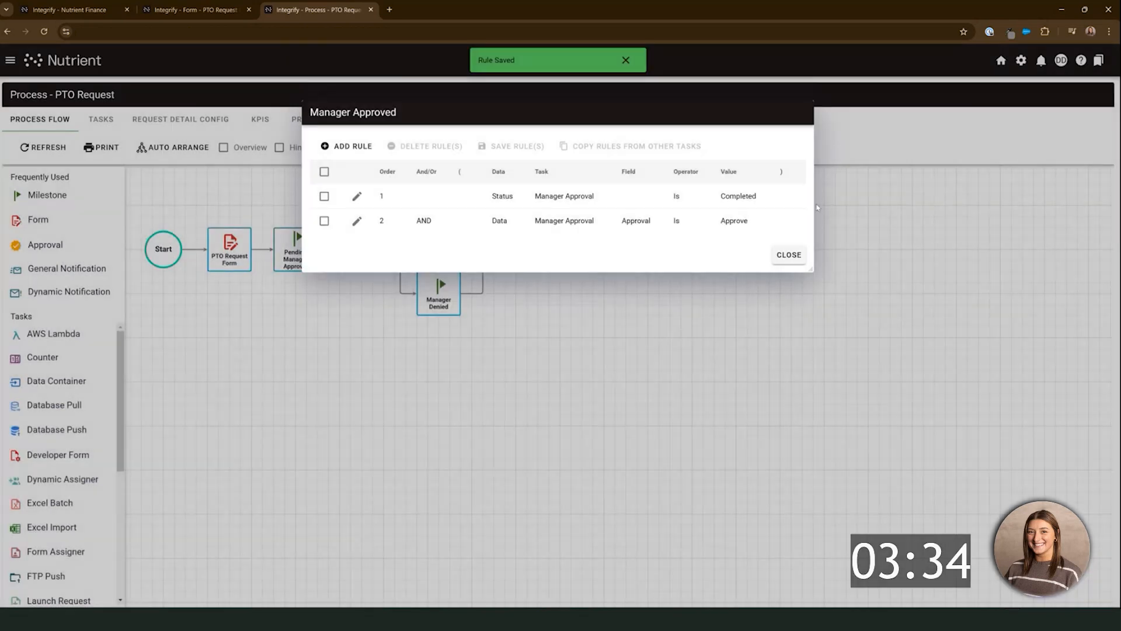
click(790, 255)
- Start a new rule on the Manager Denied milestone, sourced from the Approval Choice data field of the Manager Approval task
right_click(450, 306)
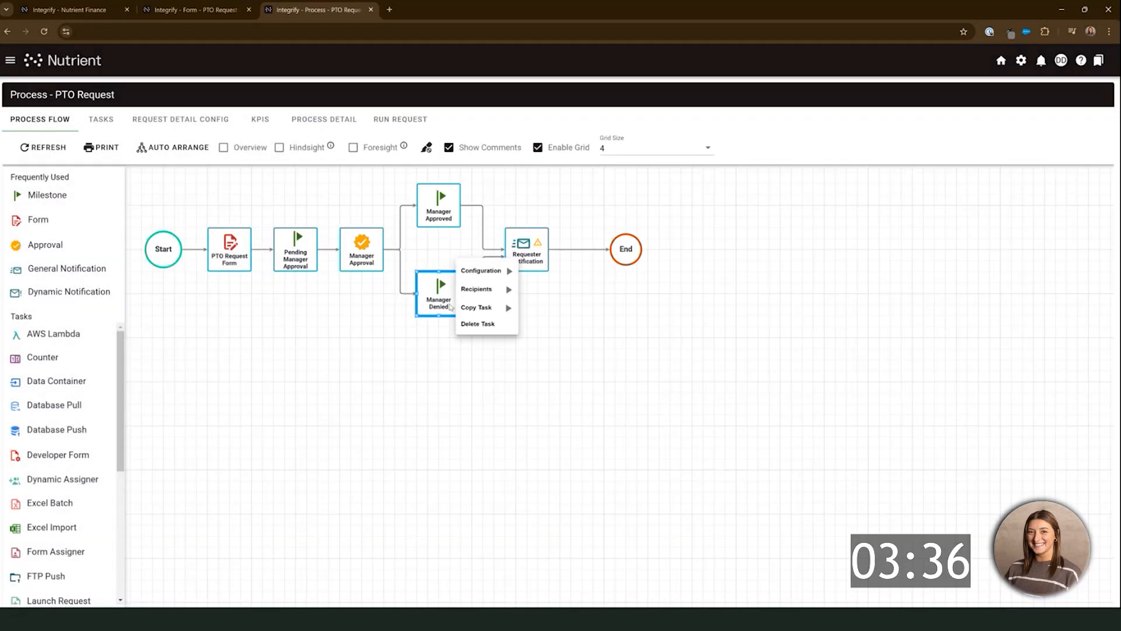
mouse_move(483, 275)
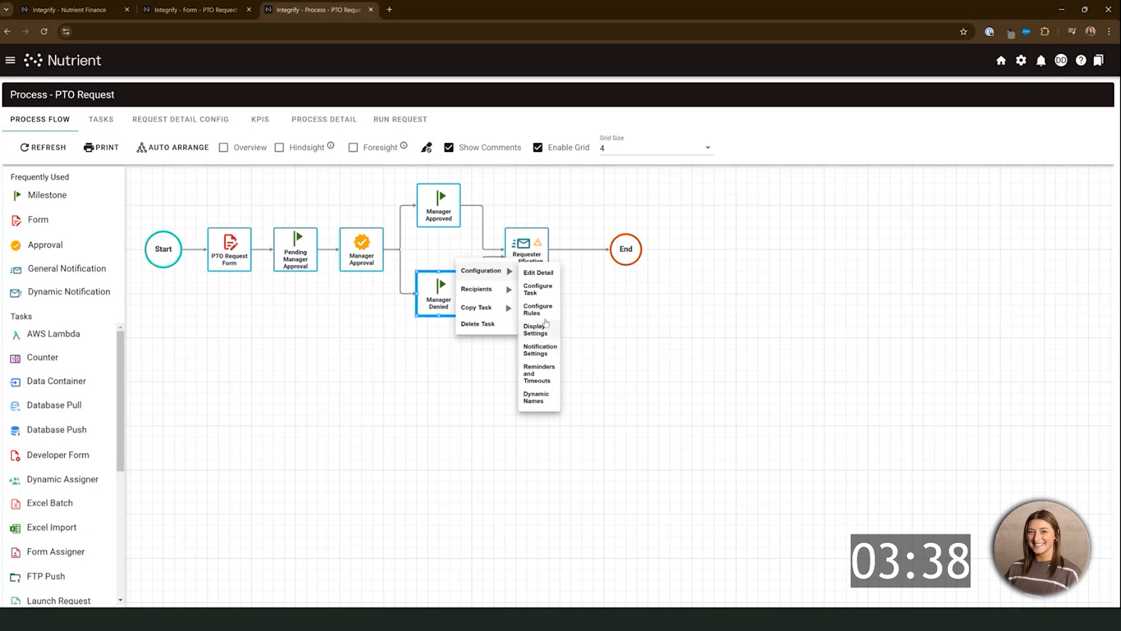
click(537, 310)
click(346, 146)
click(570, 293)
click(501, 407)
click(502, 313)
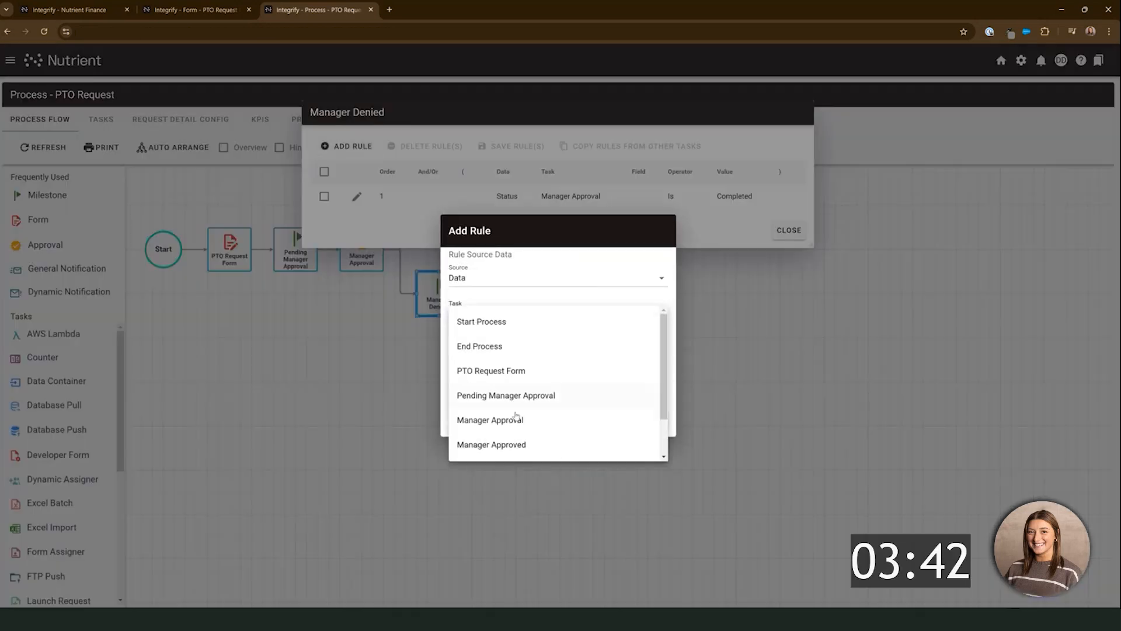
click(508, 418)
click(513, 327)
click(513, 339)
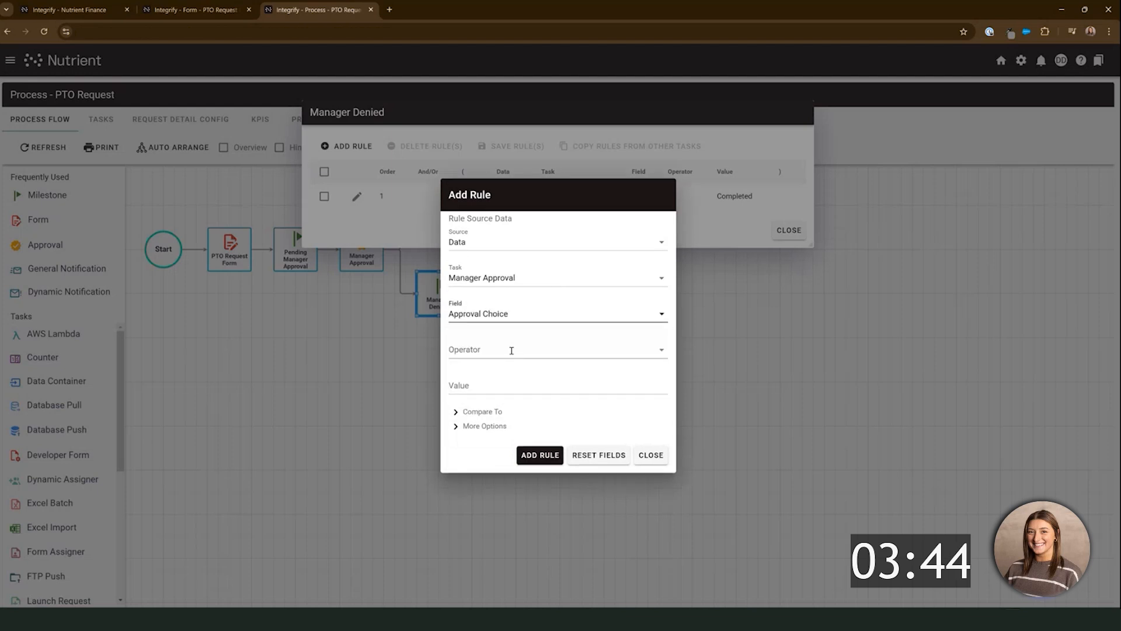
- Make the Manager Denied rule match the denial choice, add the rule, and close the milestone's rules
click(513, 350)
click(512, 358)
click(507, 389)
click(502, 419)
click(534, 455)
click(788, 254)
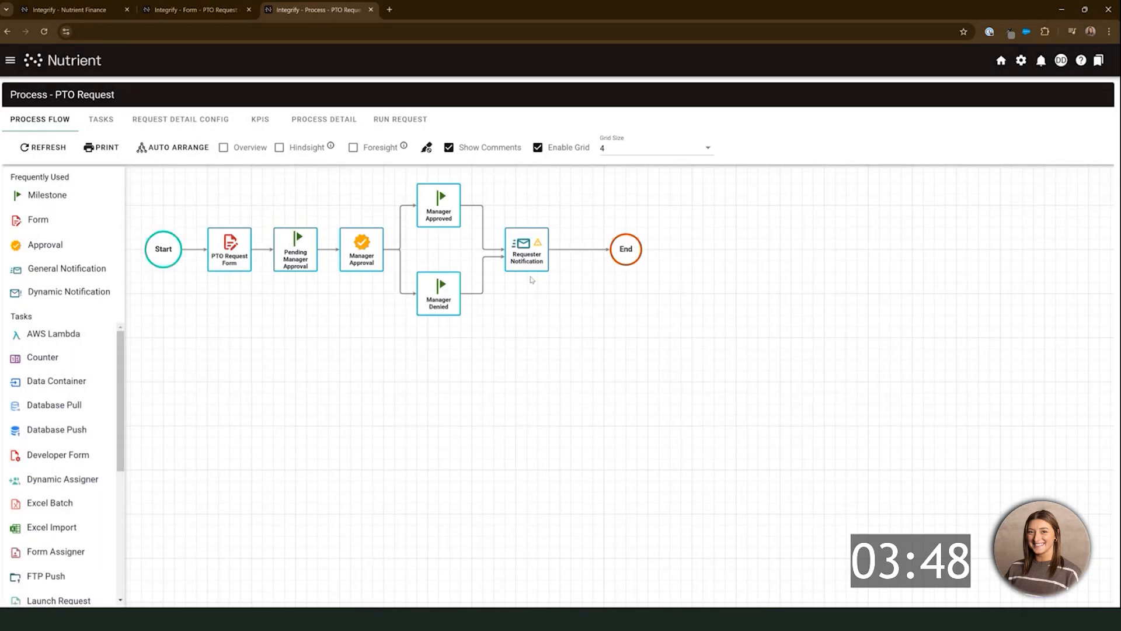
- Set the Requester as the recipient of the Requester Notification task
click(528, 255)
mouse_move(557, 249)
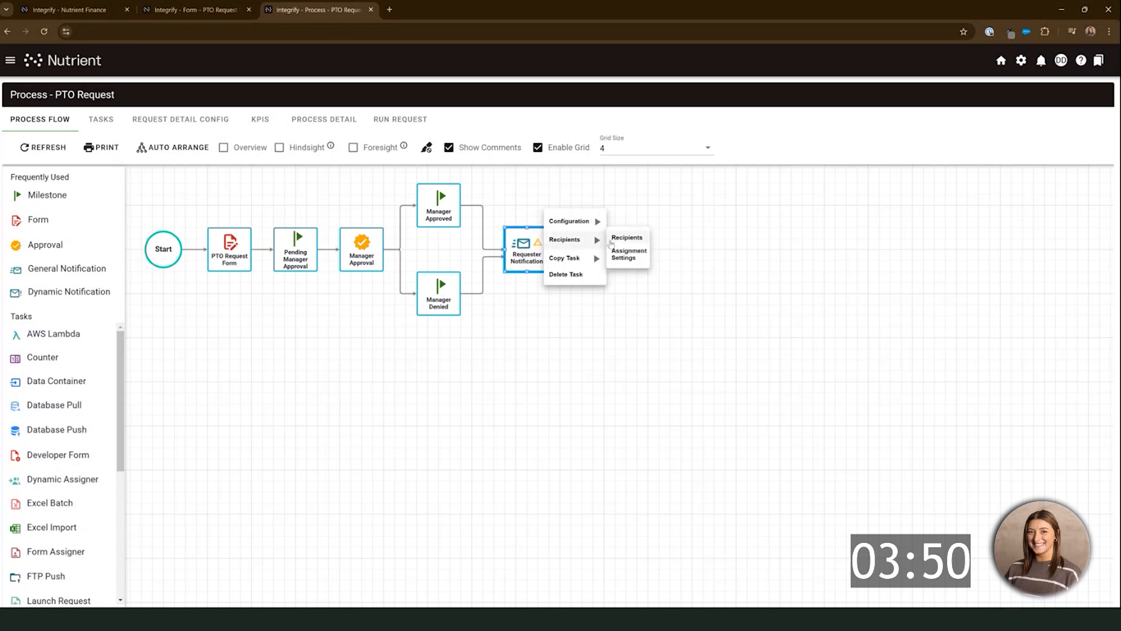
click(627, 239)
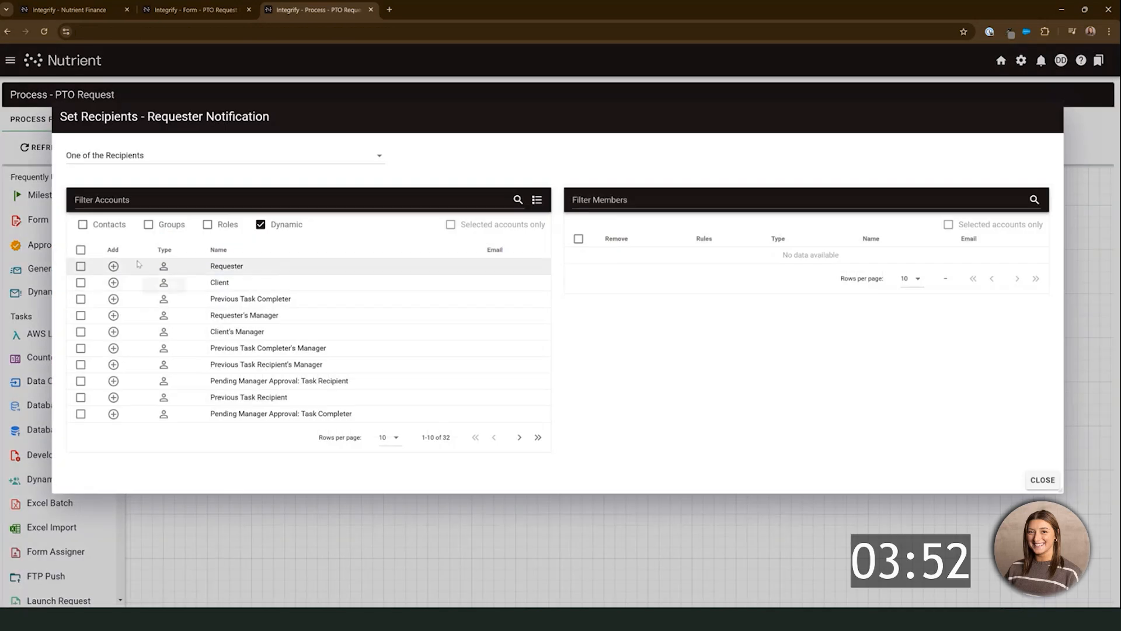
click(114, 266)
click(1048, 480)
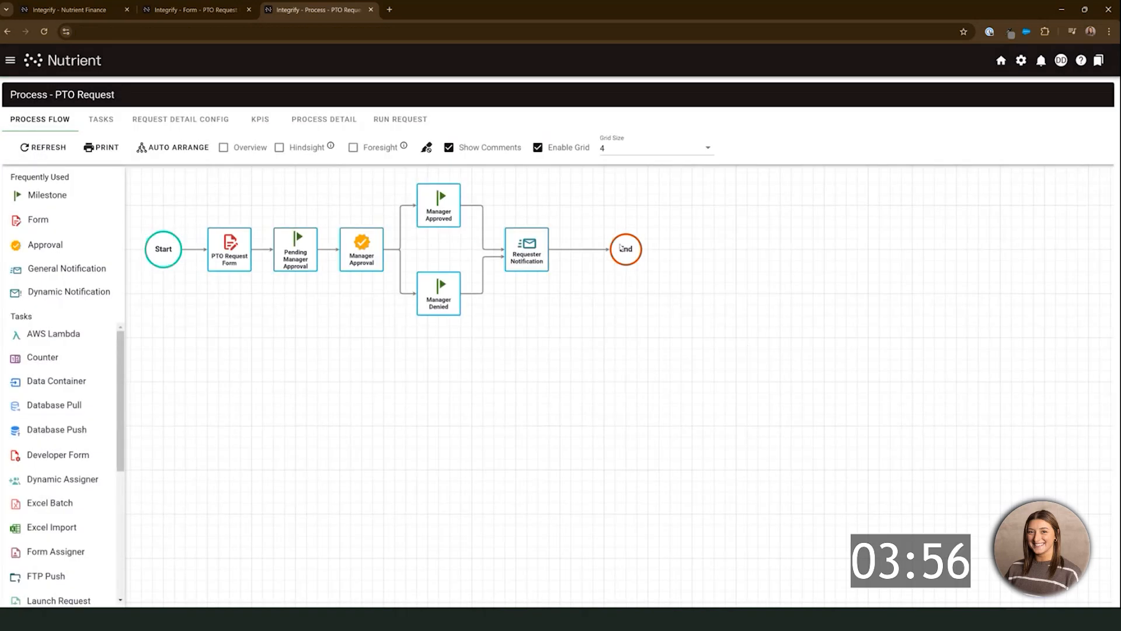
- Replace the subject in the Requester Notification's notification settings with "PTO Request Update:"
click(531, 249)
mouse_move(570, 222)
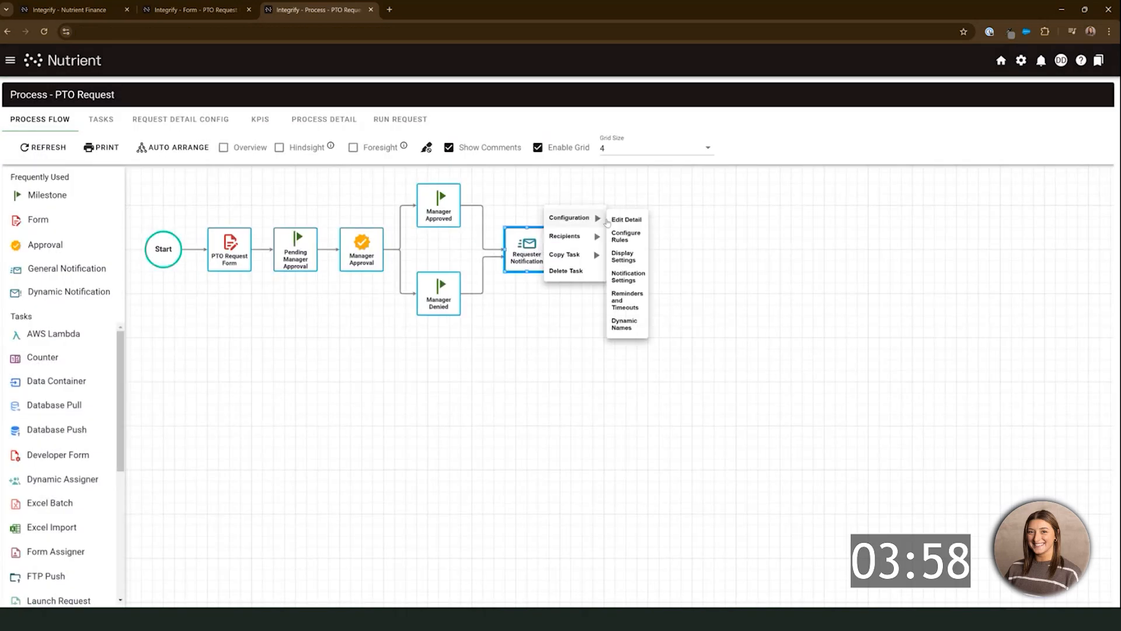
click(628, 277)
drag(379, 205, 256, 186)
text(PTO )
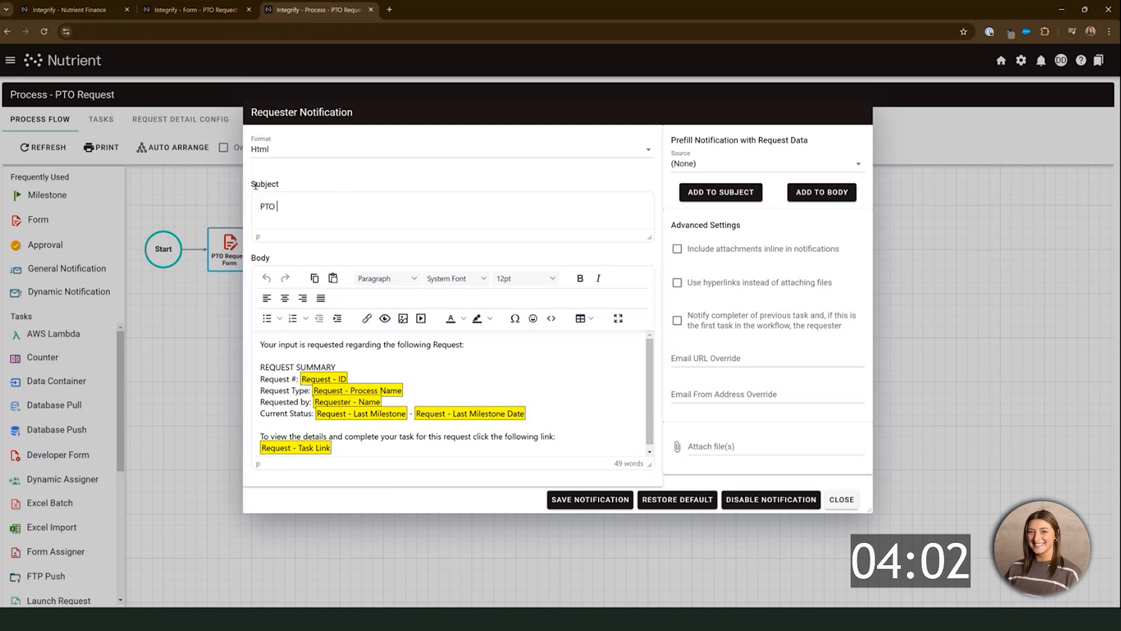
text(Requeet )
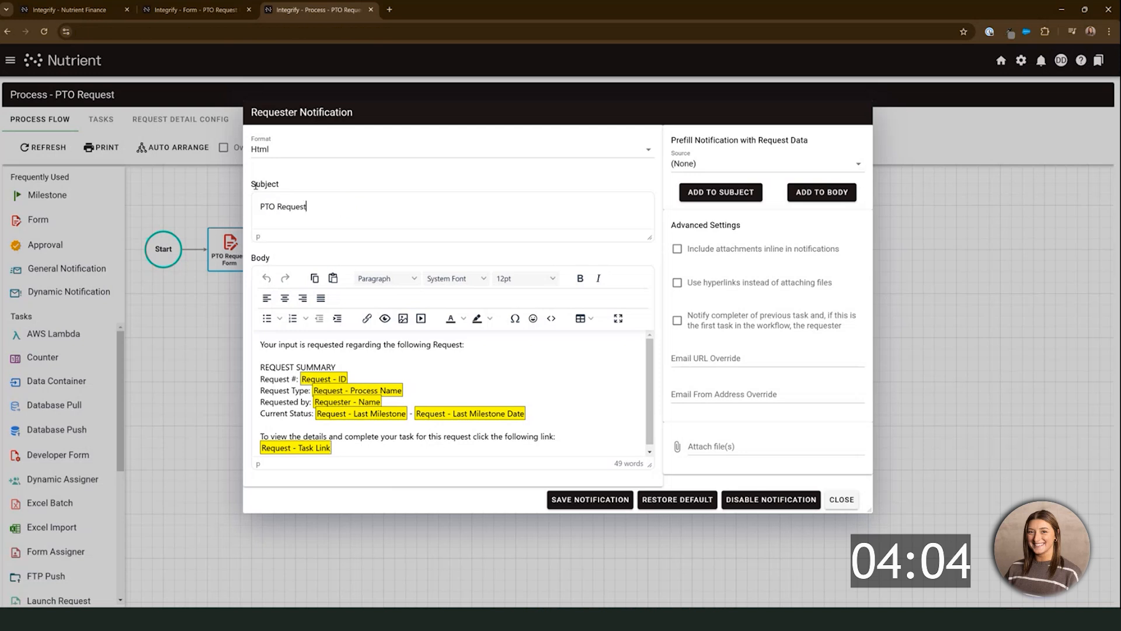
text(Upda)
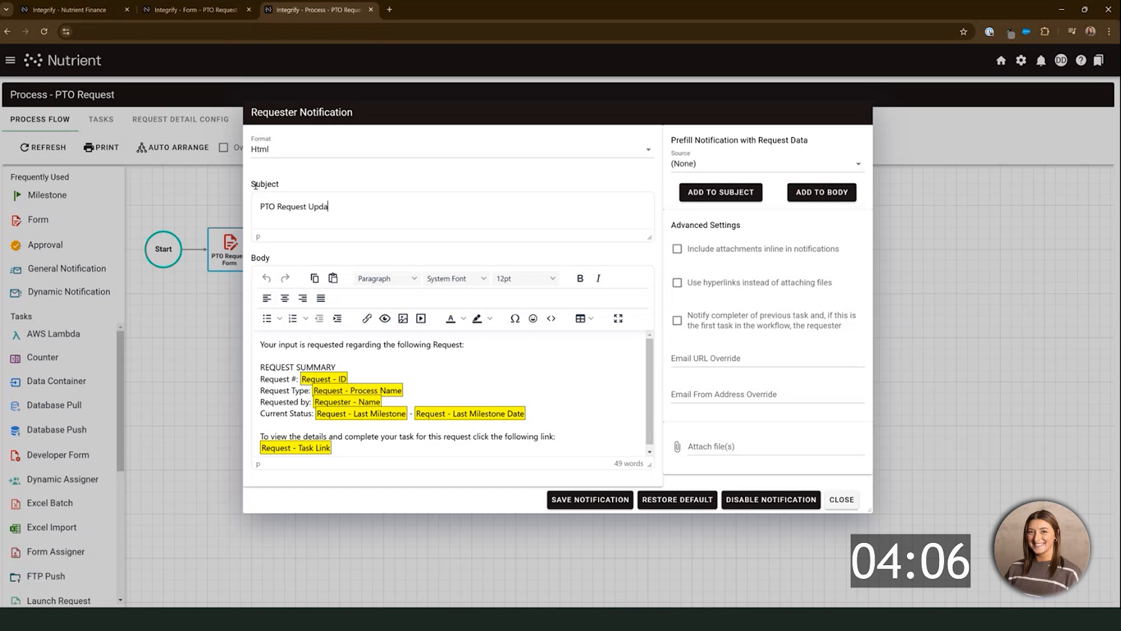
text(te:)
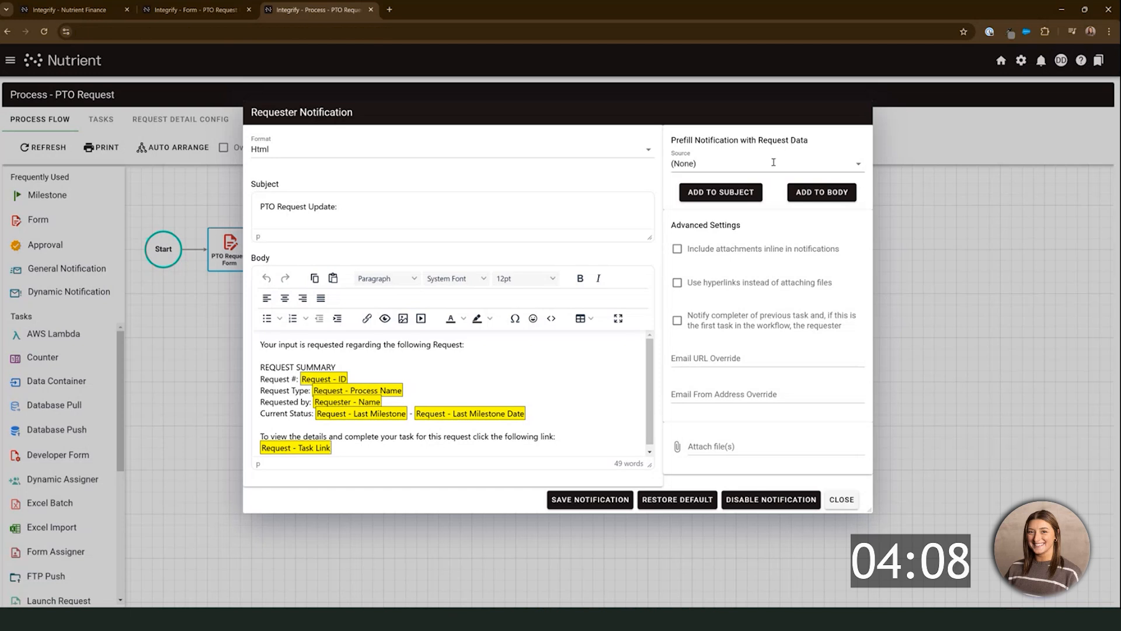
- Append the Request source's Last Milestone field to the notification subject
click(773, 163)
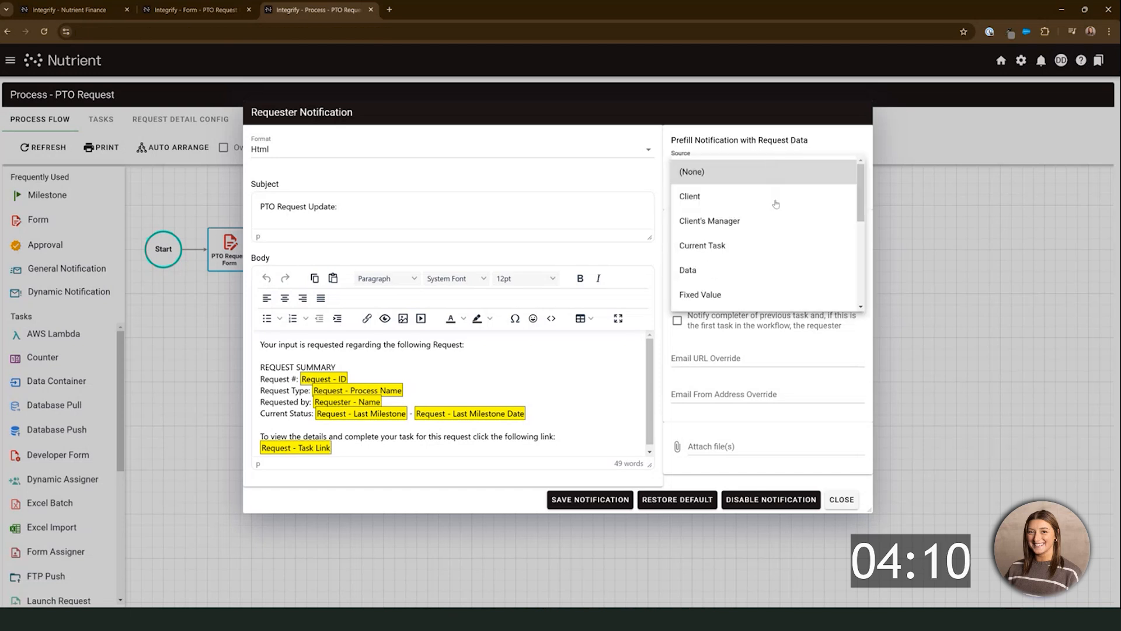
scroll(742, 274, down, 2)
click(744, 265)
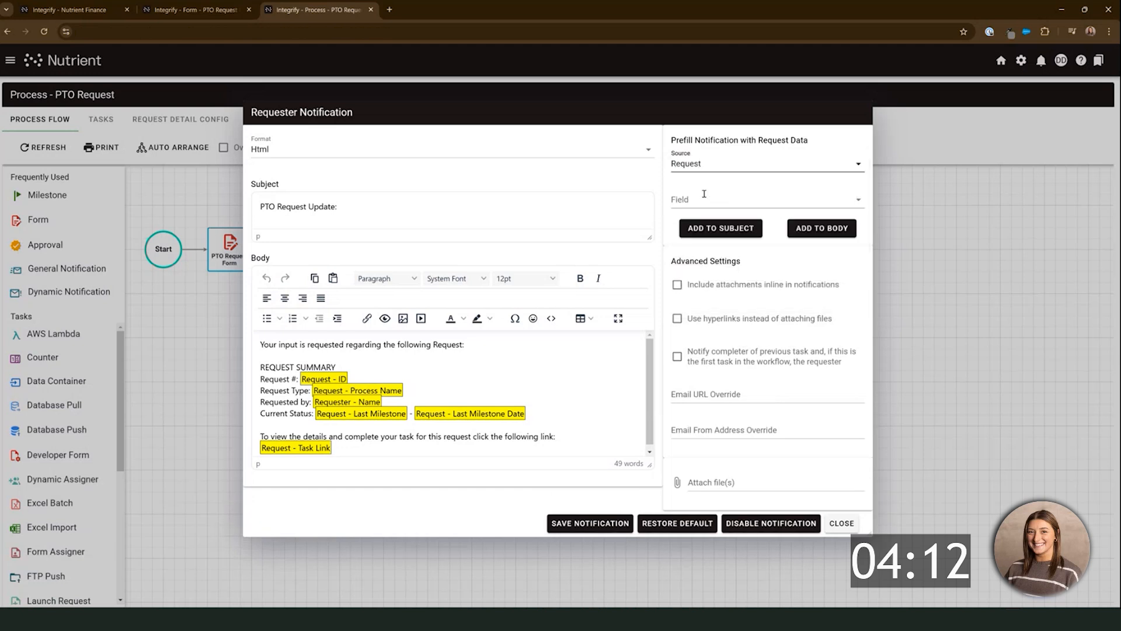
click(705, 197)
click(707, 290)
click(721, 227)
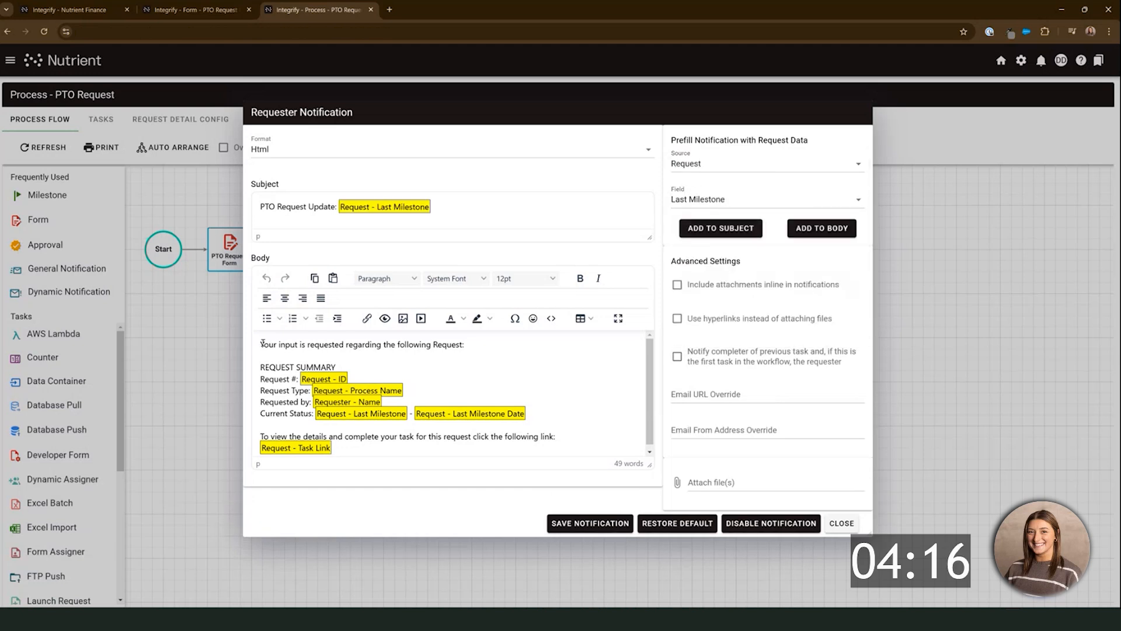
- Replace the opening sentence of the notification body with "Manager Comments:"
drag(262, 344, 508, 345)
key(BackSpace)
key(BackSpace)
text(Man)
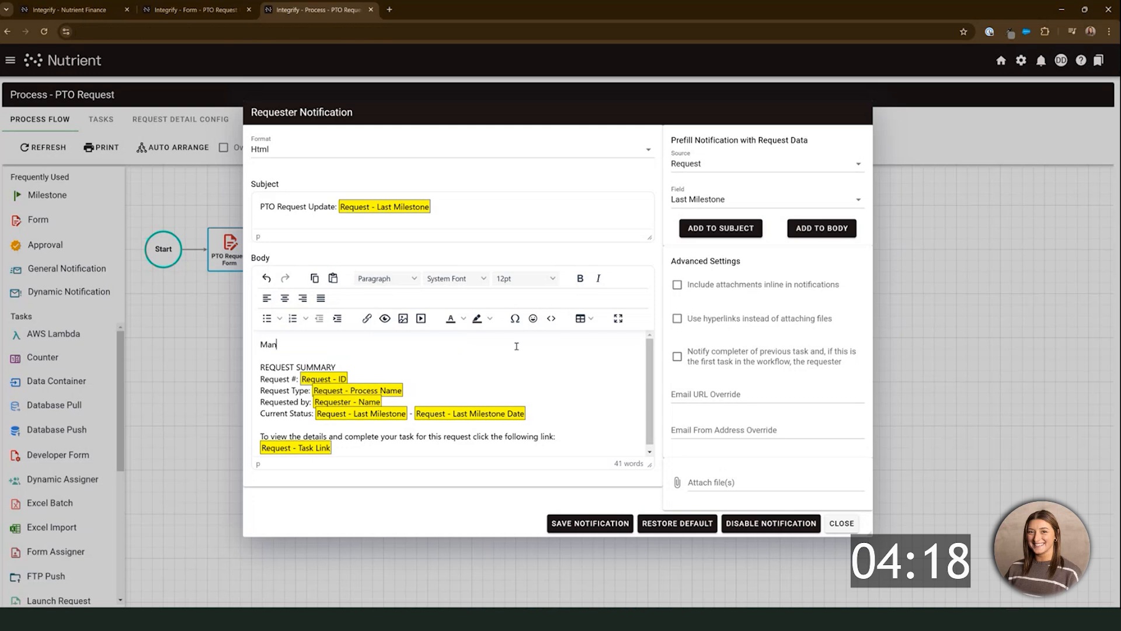
text(ager Comments:)
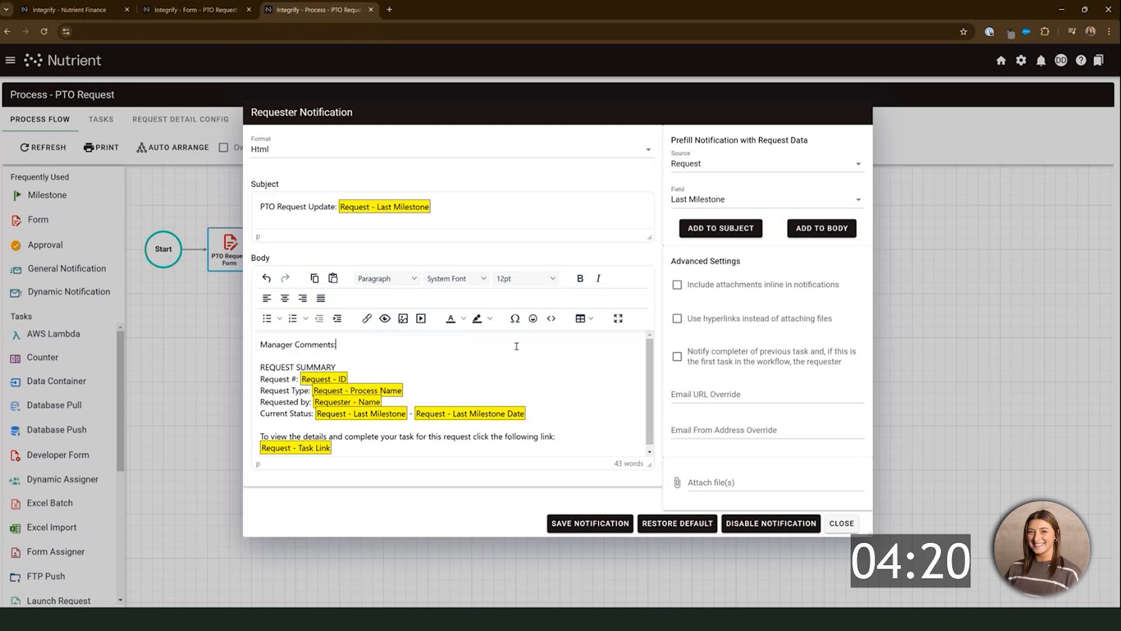
- Insert the Comments data field from the Manager Approval task after "Manager Comments:" in the body, save the notification, and close it
click(760, 164)
click(758, 220)
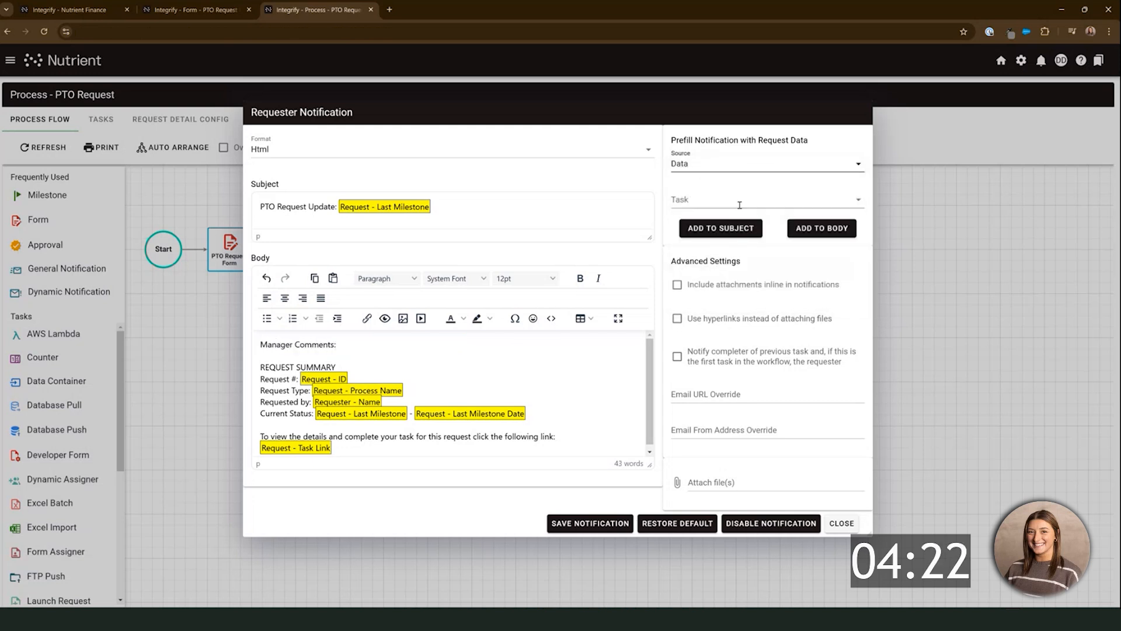
click(740, 204)
click(713, 305)
click(714, 235)
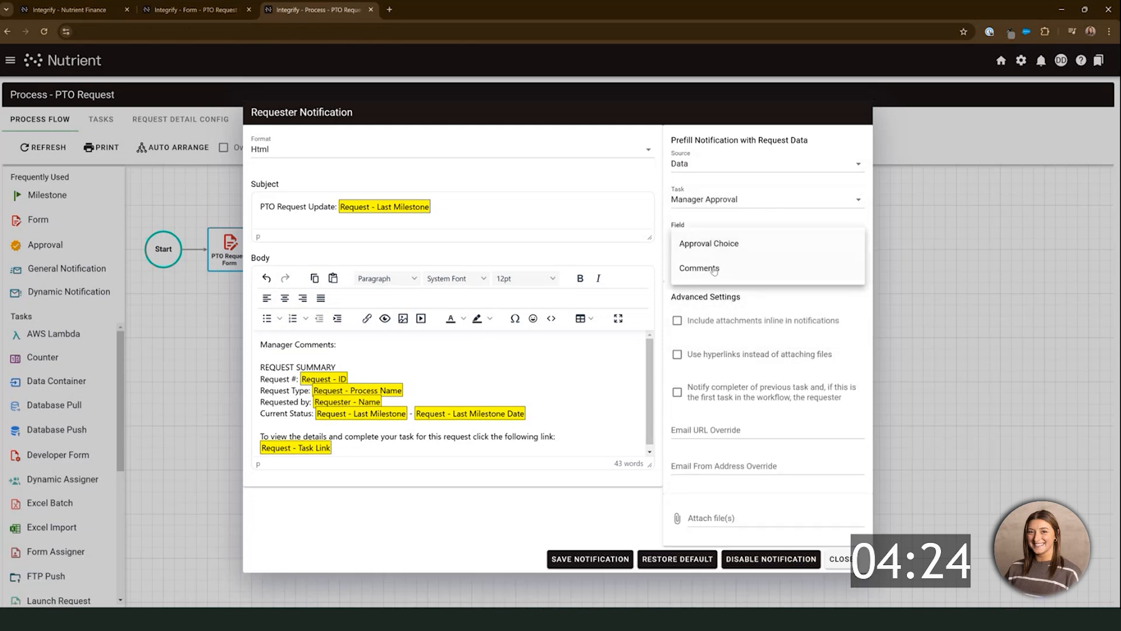
click(714, 269)
click(822, 264)
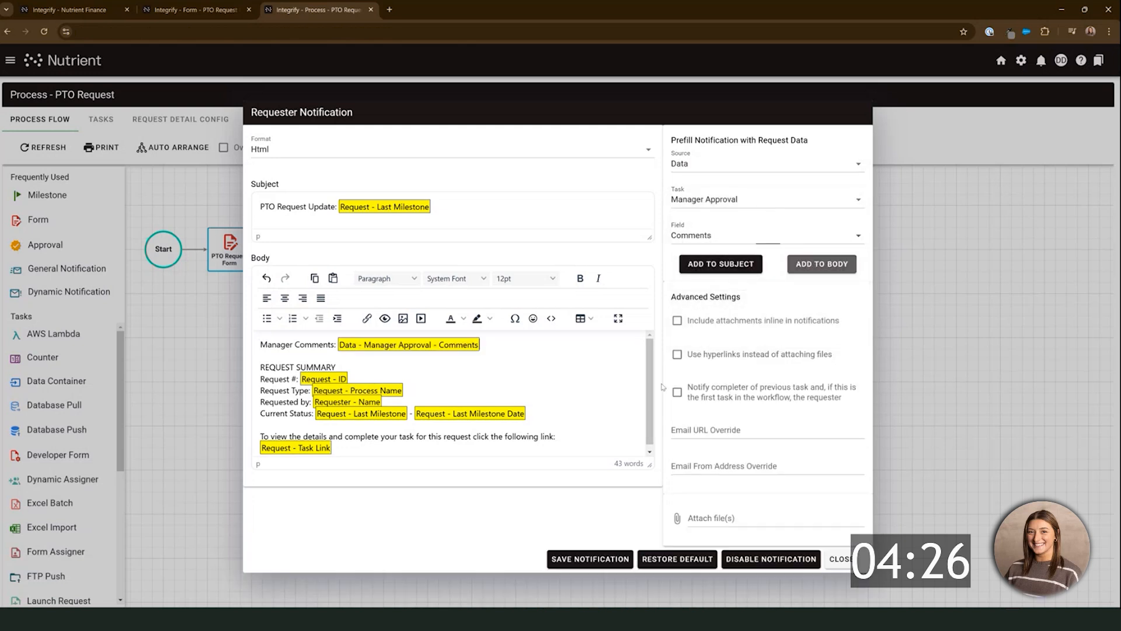
click(612, 559)
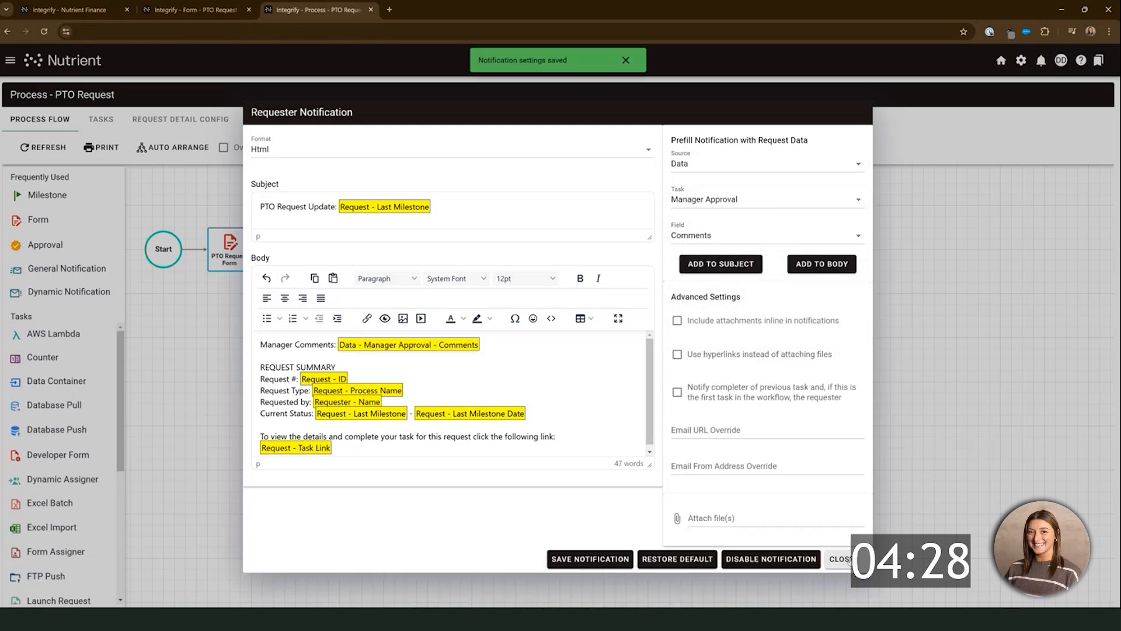
click(839, 559)
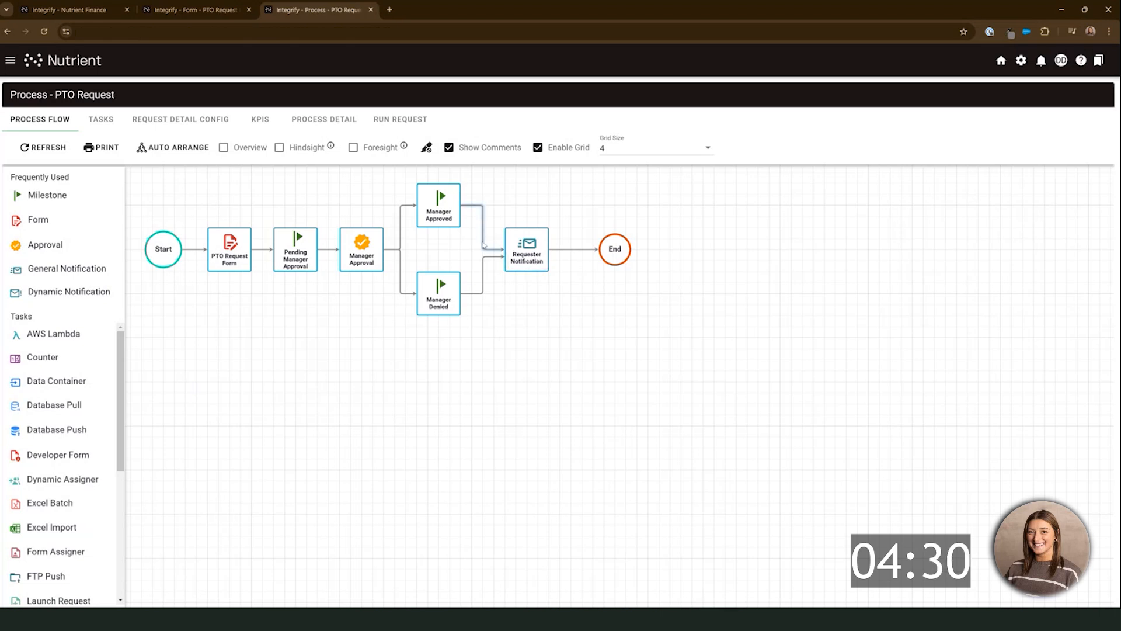
- Join the Requester Notification's Manager Approved and Manager Denied rules with OR, save the rules, and close them
click(523, 258)
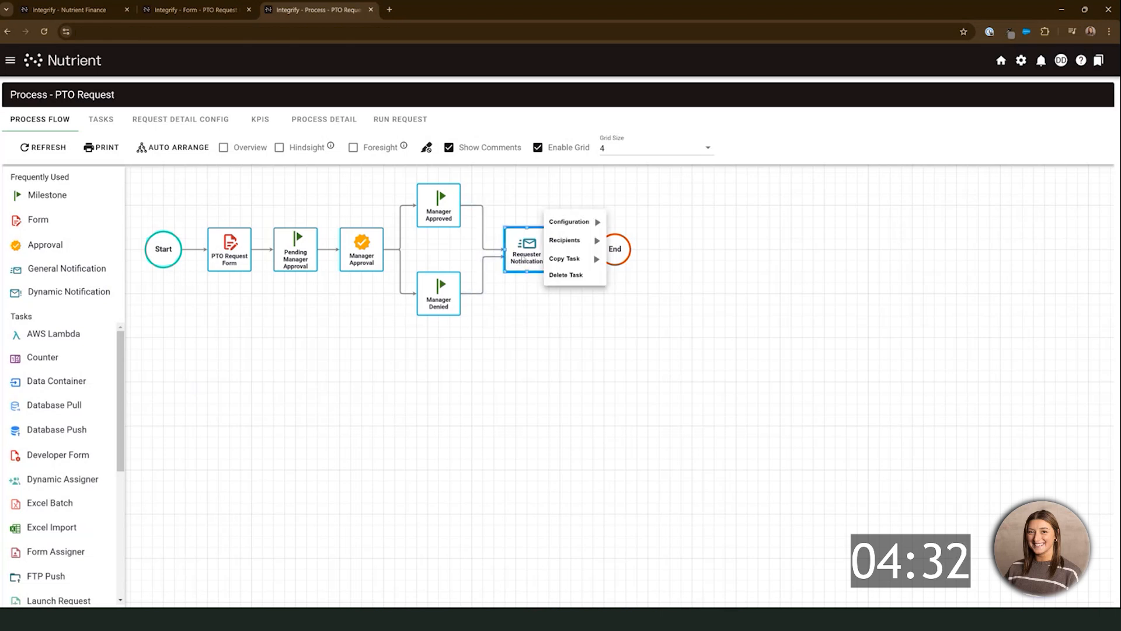
mouse_move(569, 222)
click(625, 240)
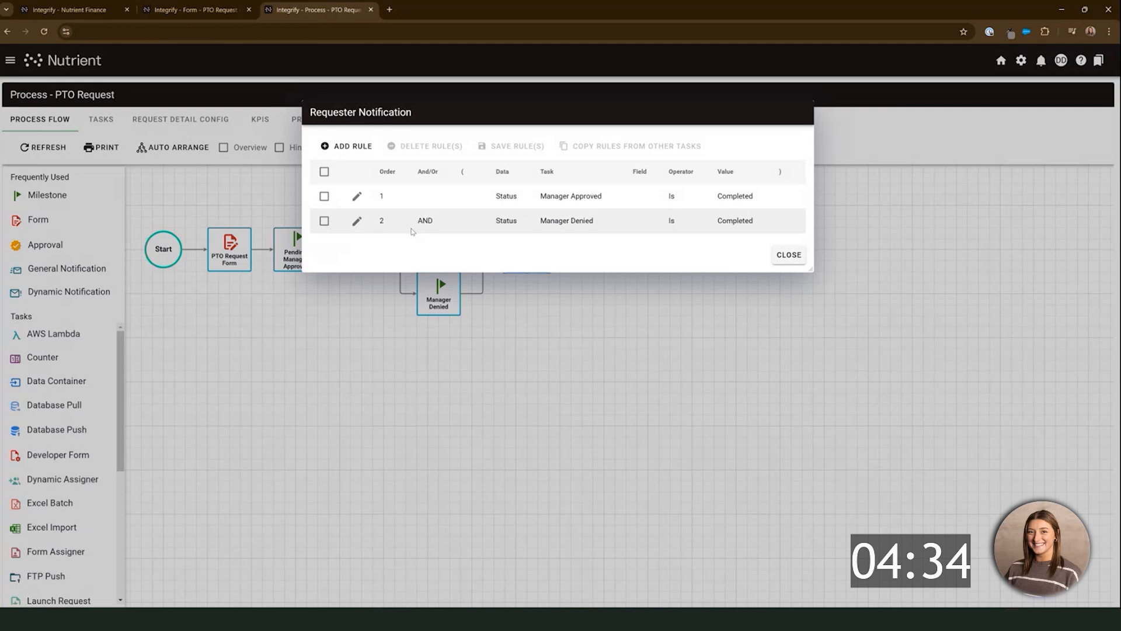
click(431, 241)
click(431, 240)
click(438, 262)
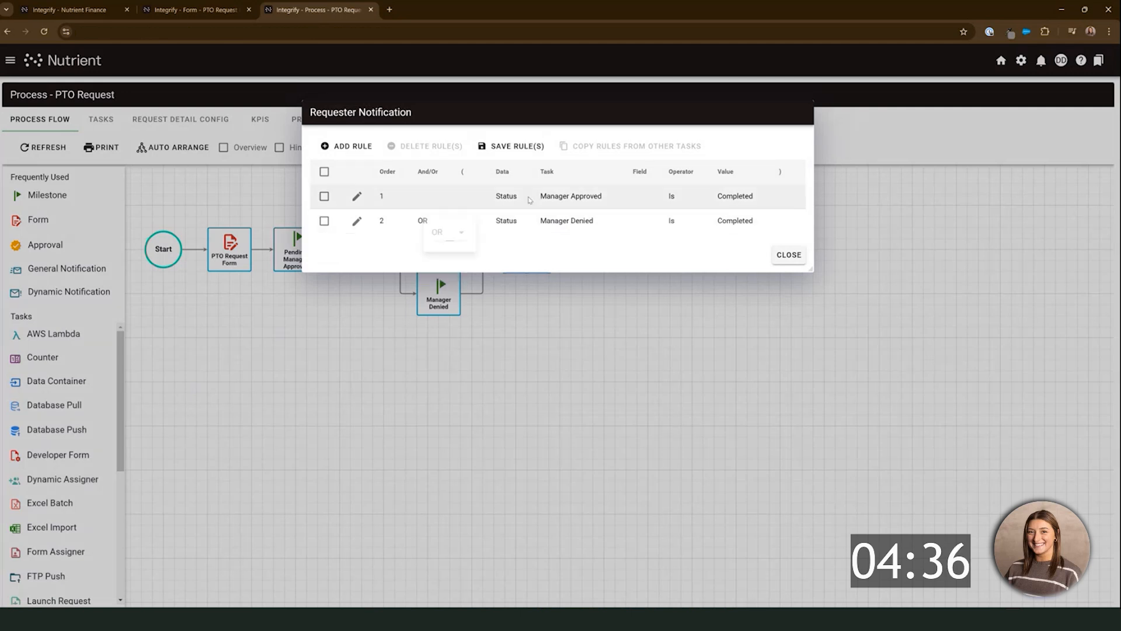
click(514, 146)
click(789, 255)
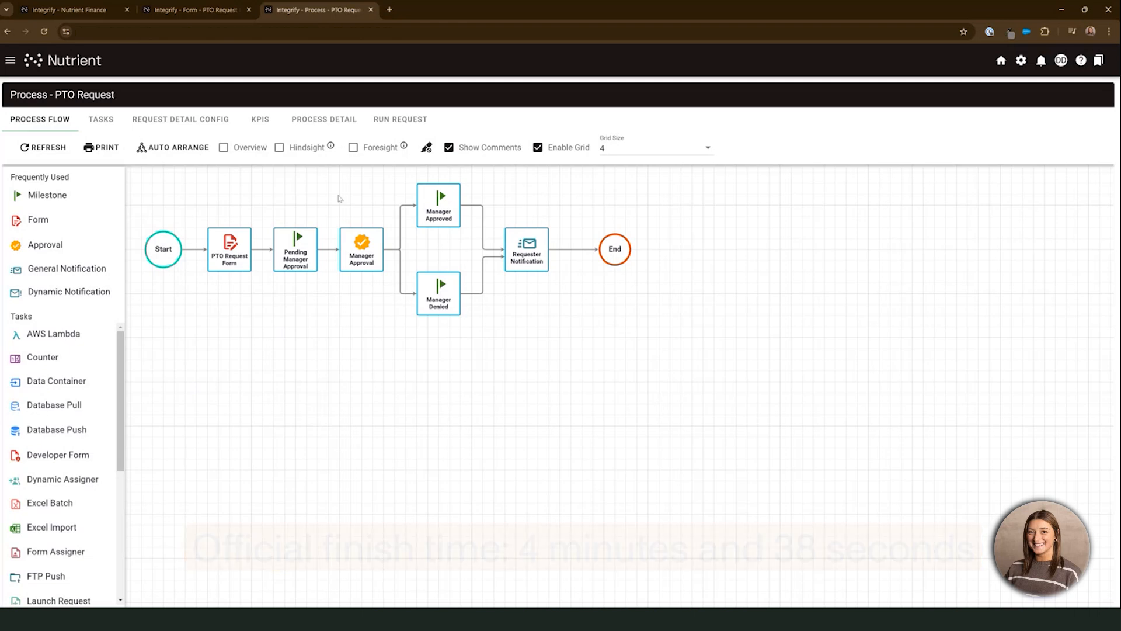
- Run the PTO Request process as a new request and look up and select the employee in the Employee Name field
click(391, 114)
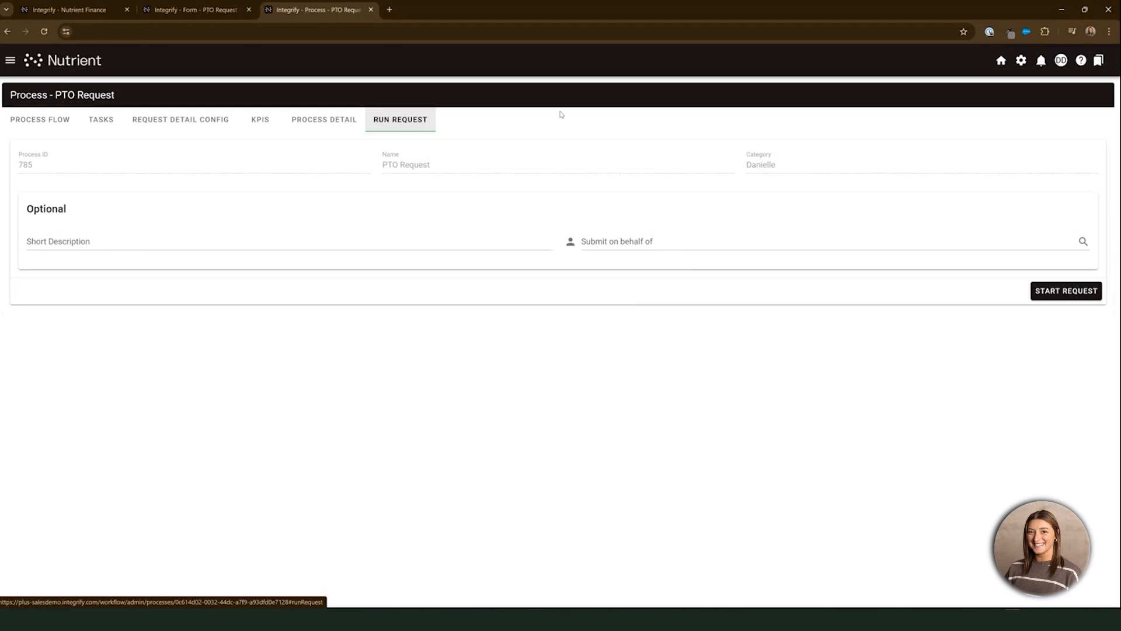
click(1065, 291)
click(183, 187)
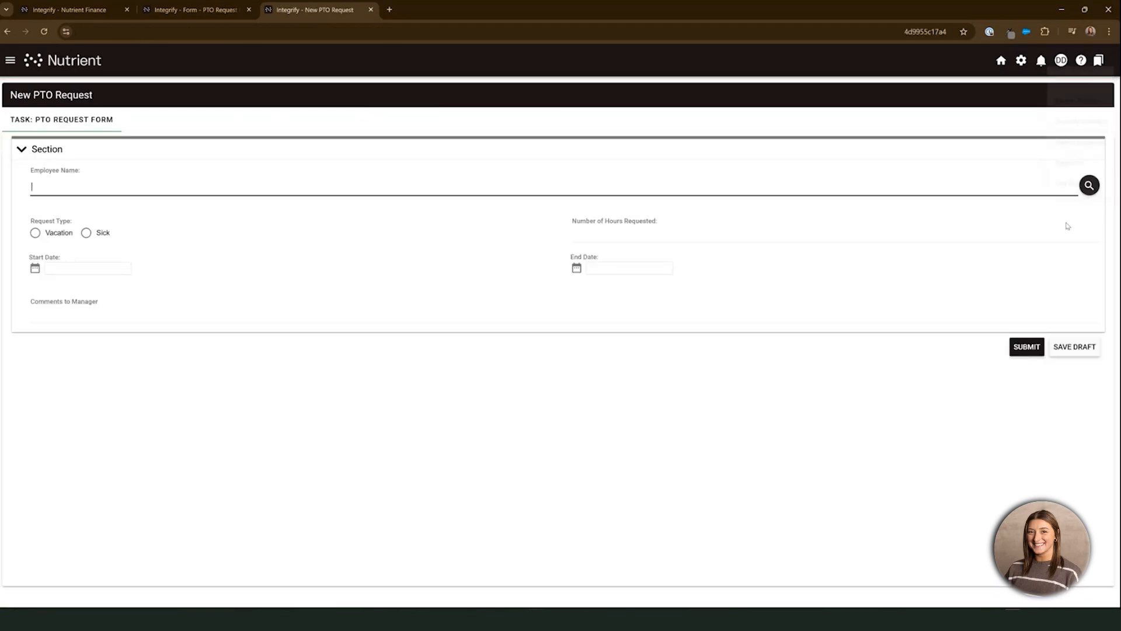
click(1089, 185)
click(236, 269)
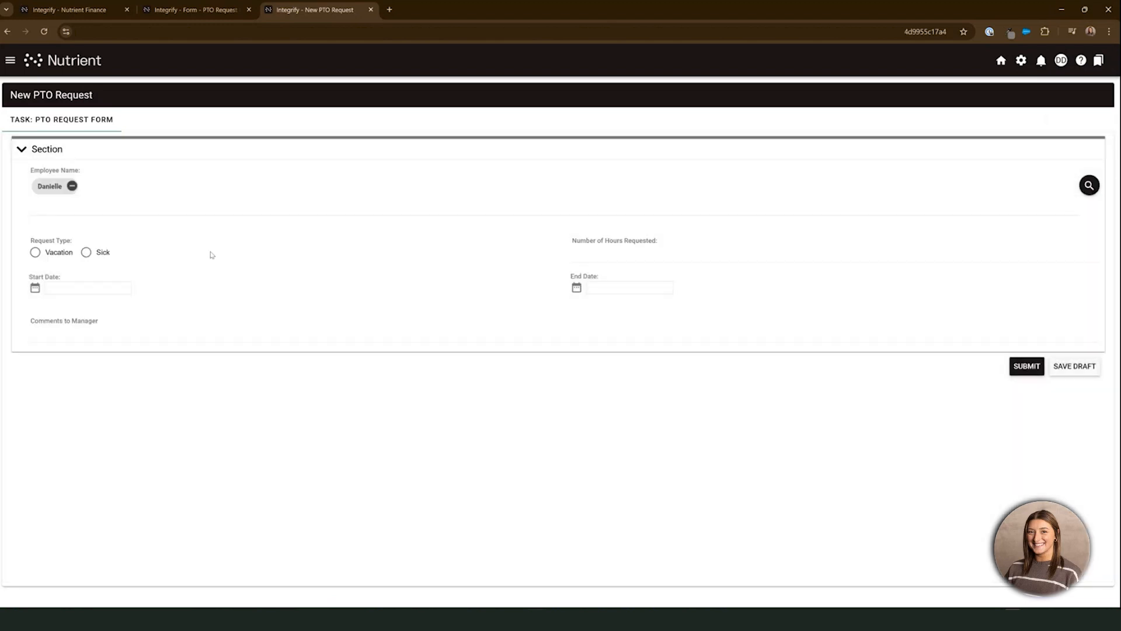
- Set the request type to Vacation with 16 hours requested, a start date of 12/19/2024 and an end date of 12/20/2024
click(36, 252)
click(661, 258)
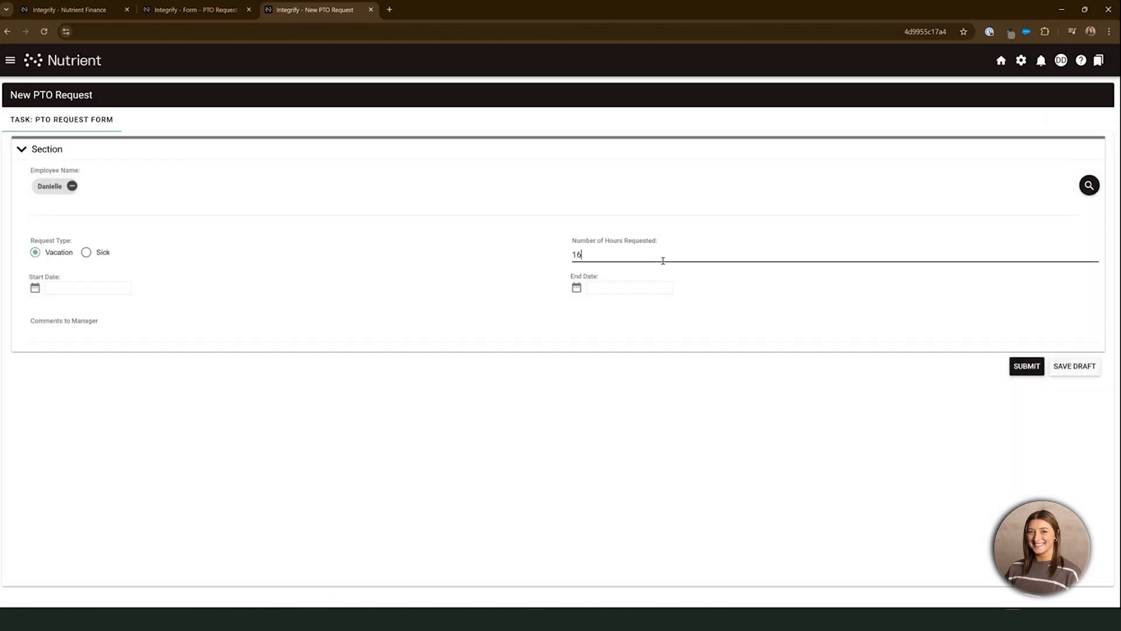
click(36, 288)
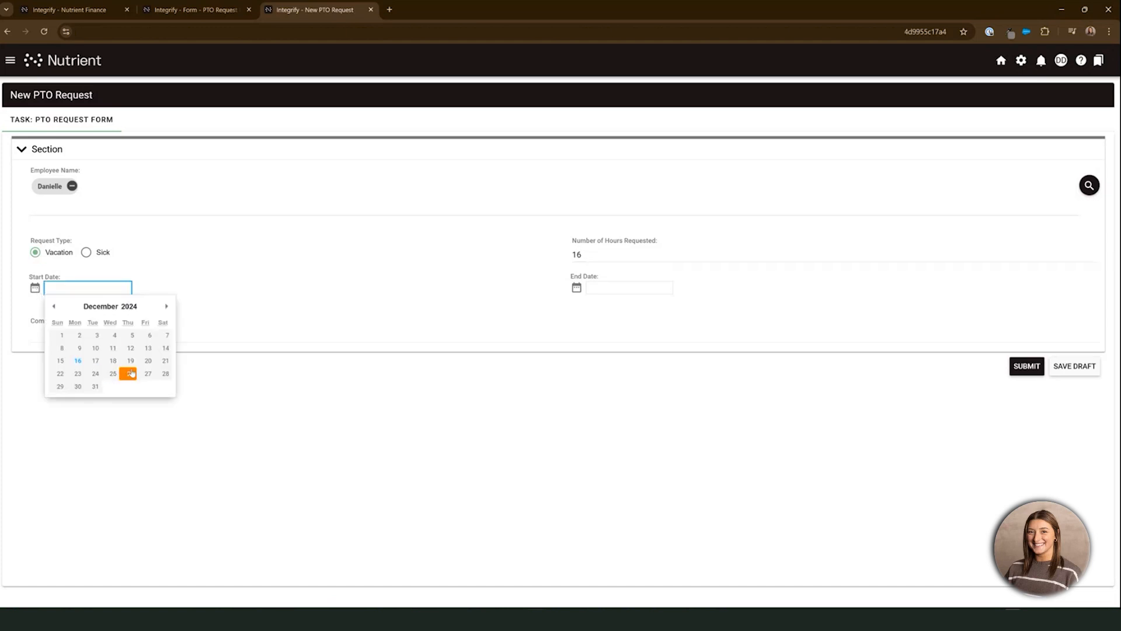
click(127, 372)
click(630, 288)
click(687, 358)
- Enter "Taking some time for myself!" as the comments to the manager and submit the PTO request form
click(281, 338)
text(Taking some time for myself!)
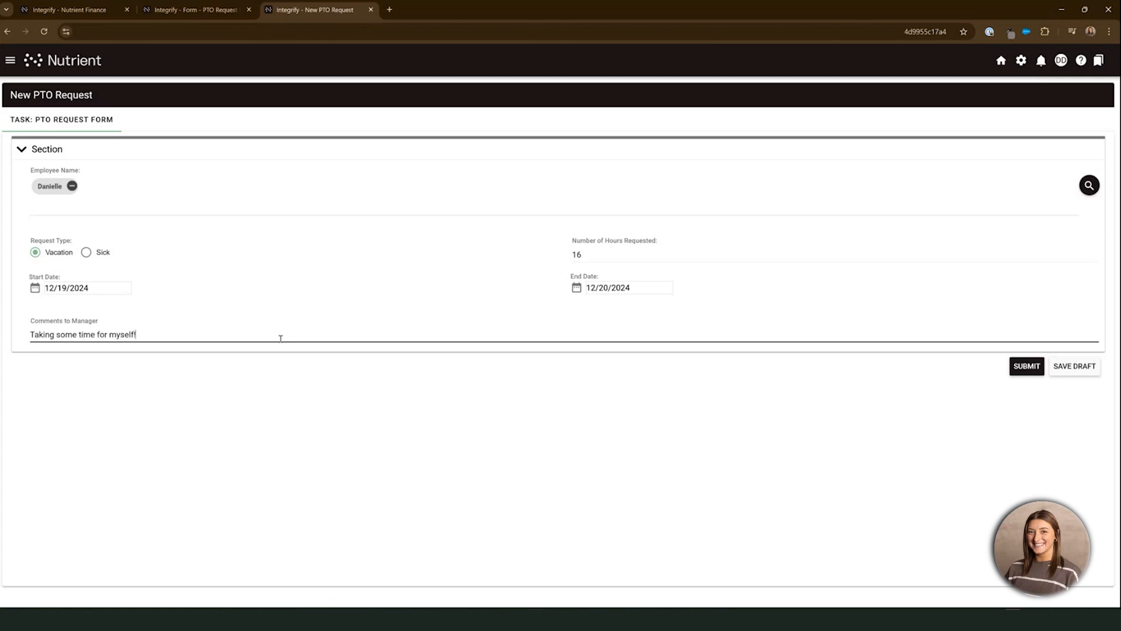
click(1018, 368)
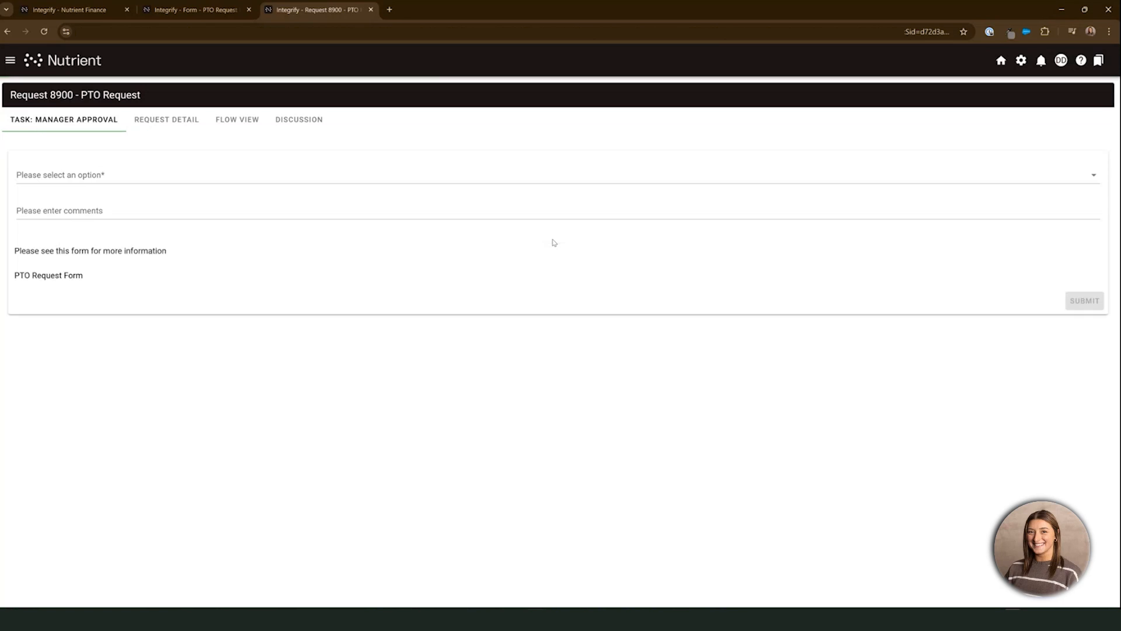
- Preview the submitted PTO Request Form from the Manager Approval task, then approve the request with the comment "Enjoy!" and submit the decision
click(27, 278)
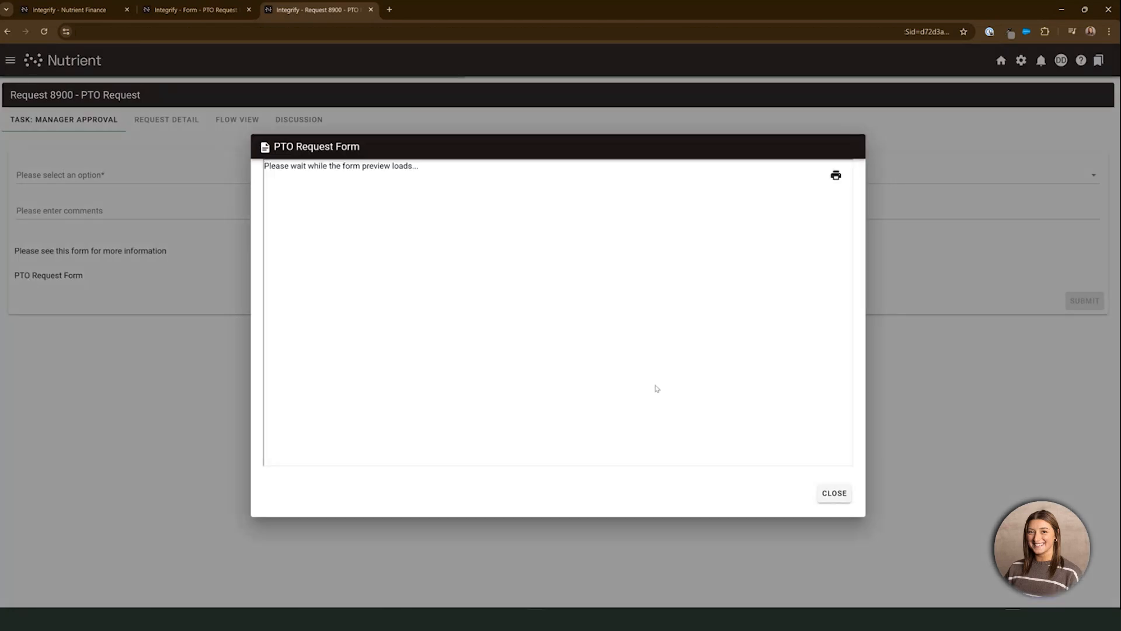
click(841, 494)
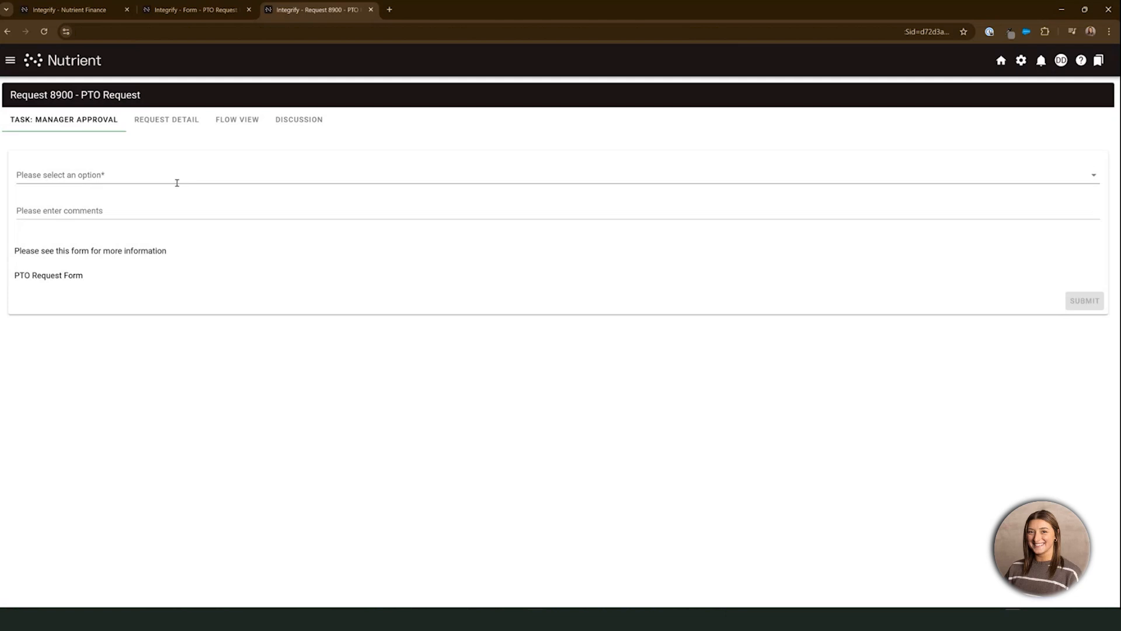
click(176, 180)
click(177, 186)
click(171, 209)
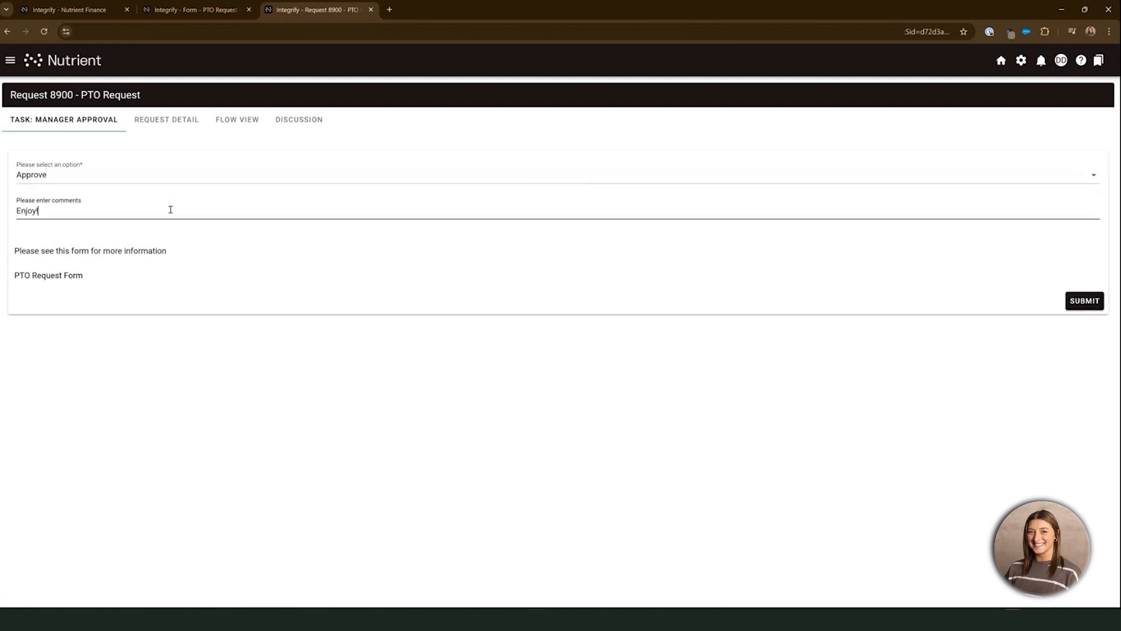
click(1076, 302)
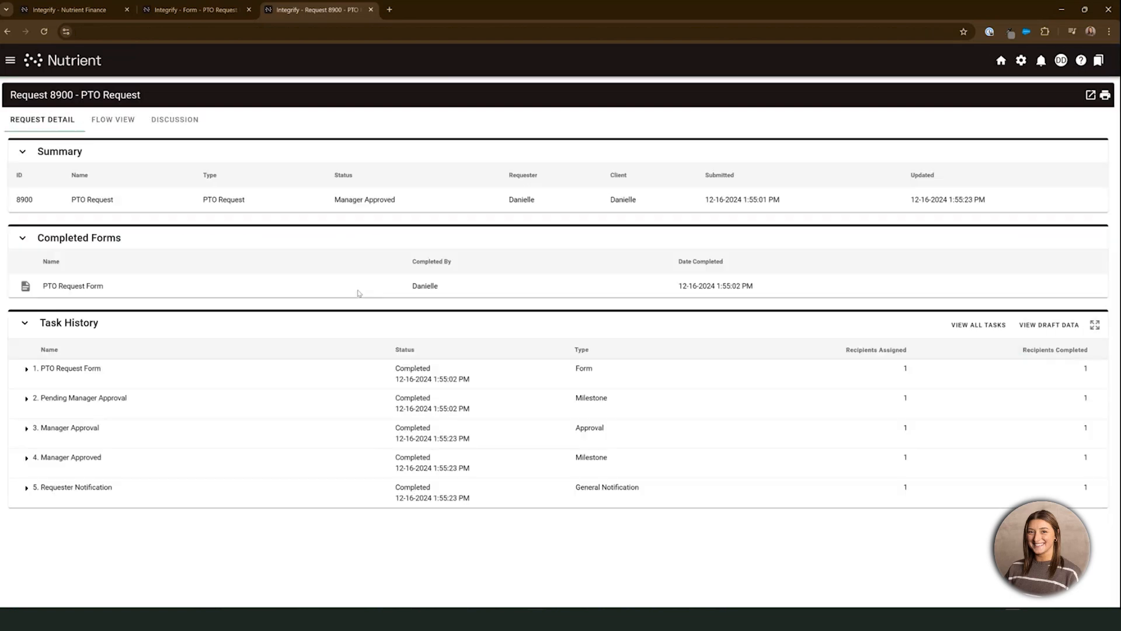
- Examine the request's flow view, then check the approval status and manager comments in the requester notification email and close it
click(91, 128)
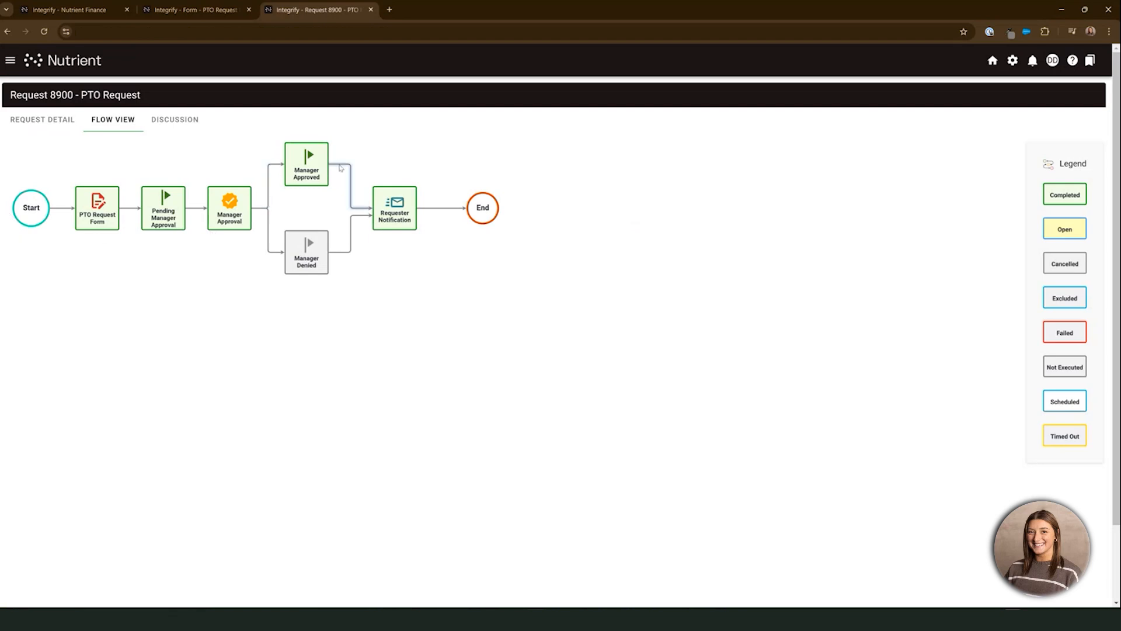
click(534, 620)
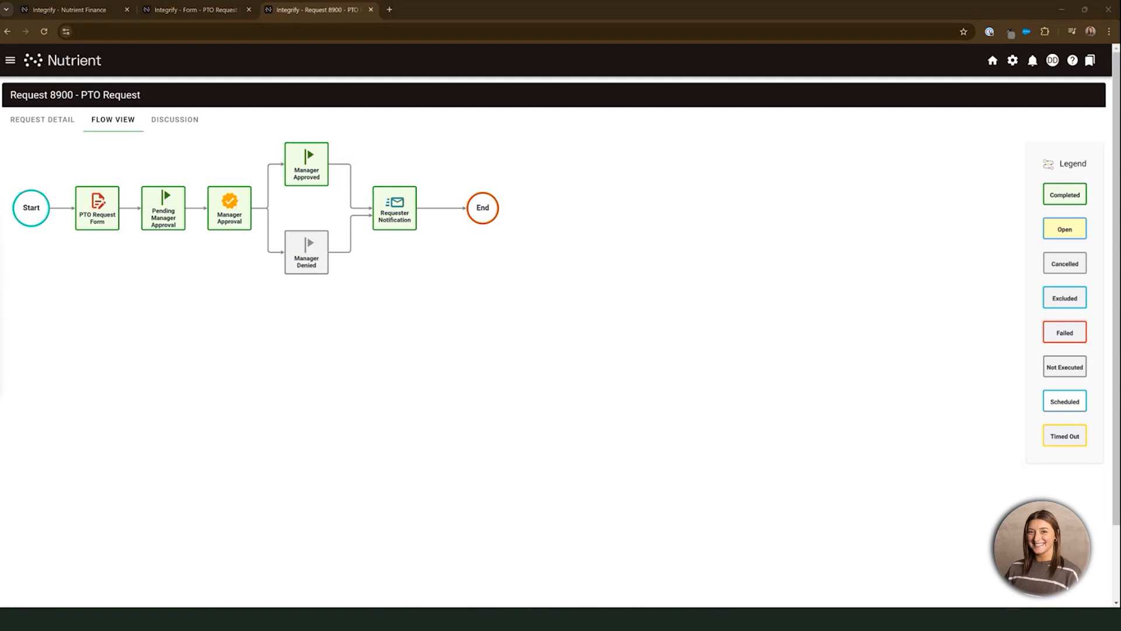
drag(0, 188, 630, 186)
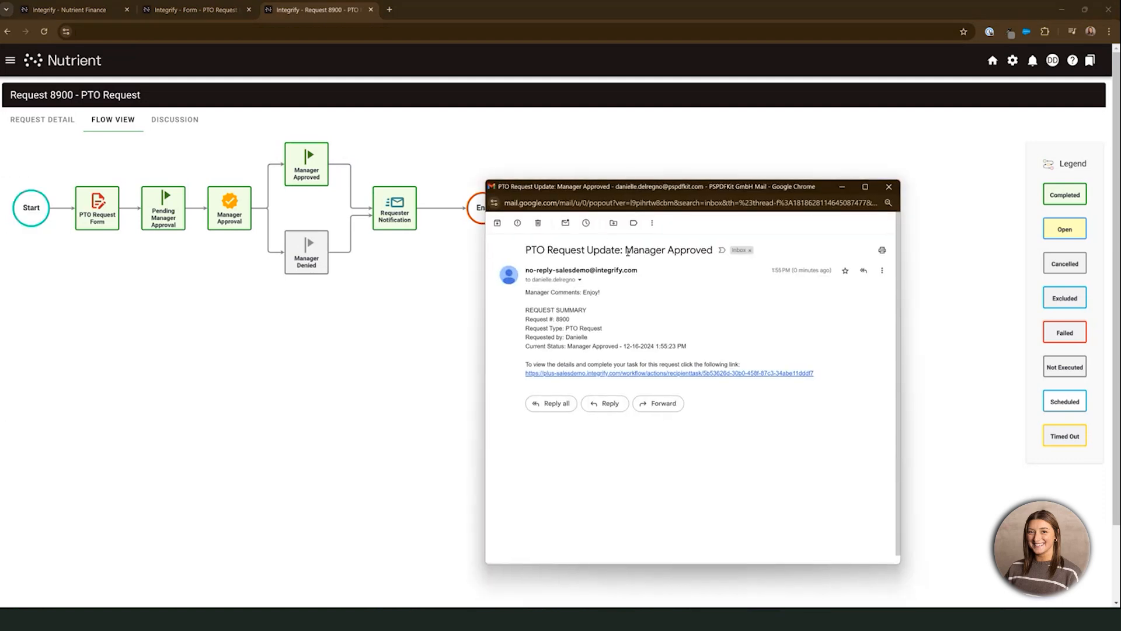
drag(626, 251, 717, 249)
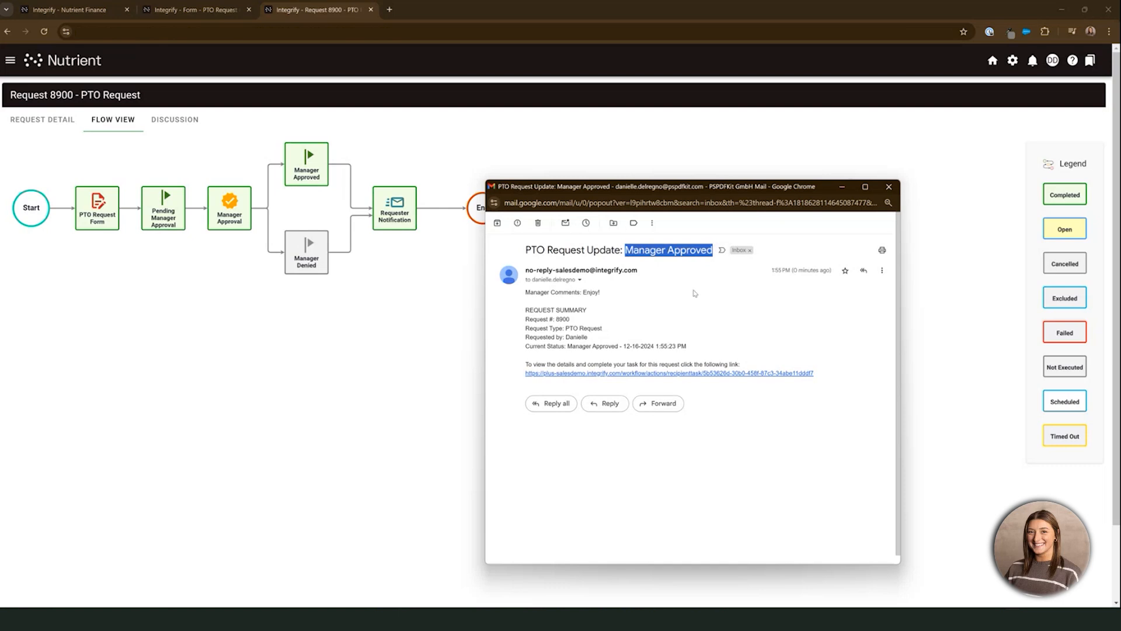
click(600, 299)
drag(603, 292, 588, 291)
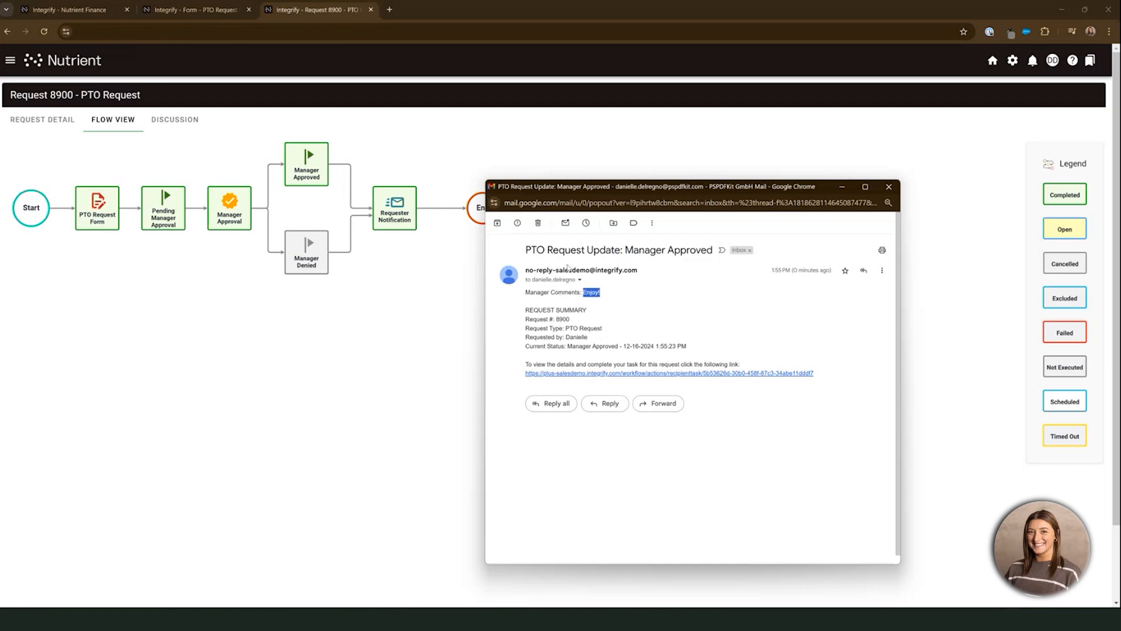
click(889, 187)
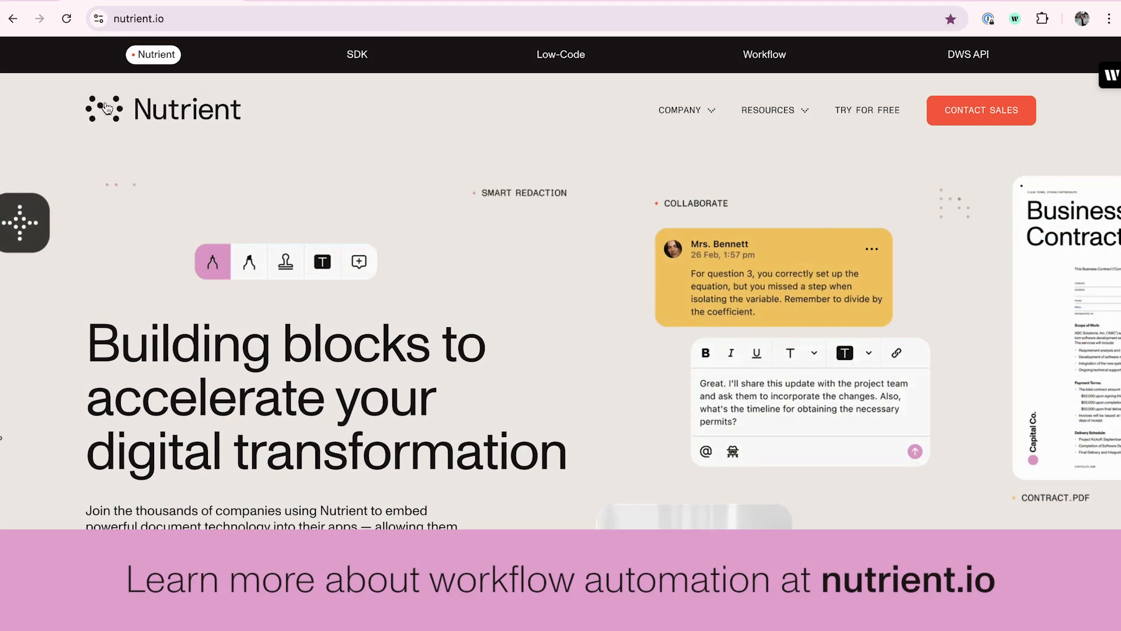
- Open the Workflow demo contact form from the free trial page of the Nutrient website
mouse_move(125, 61)
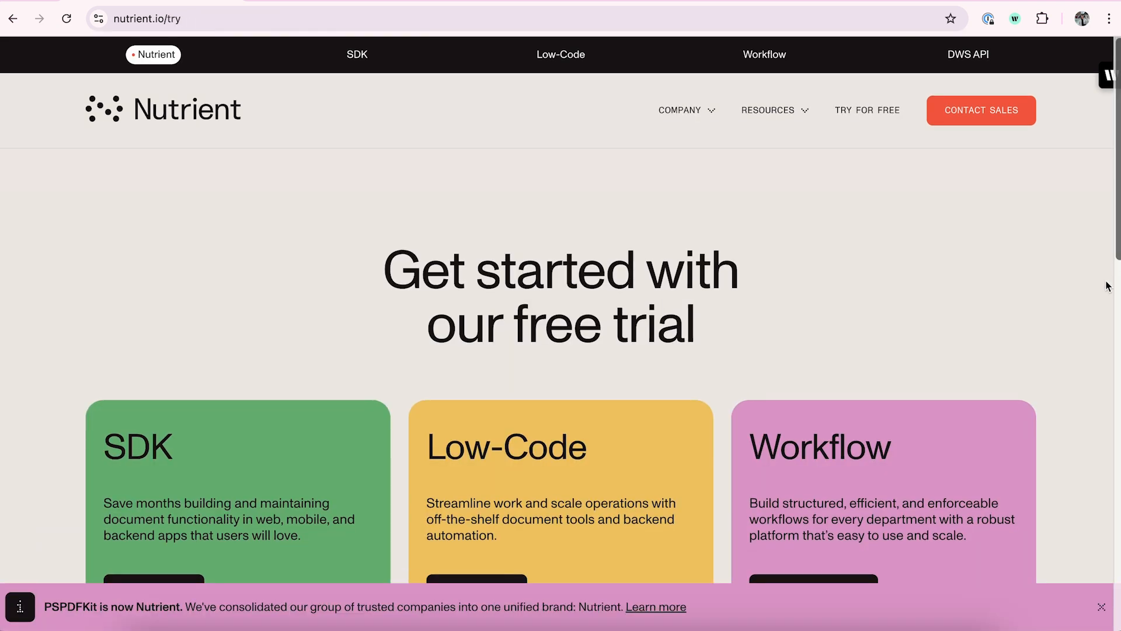
scroll(1051, 294, down, 2)
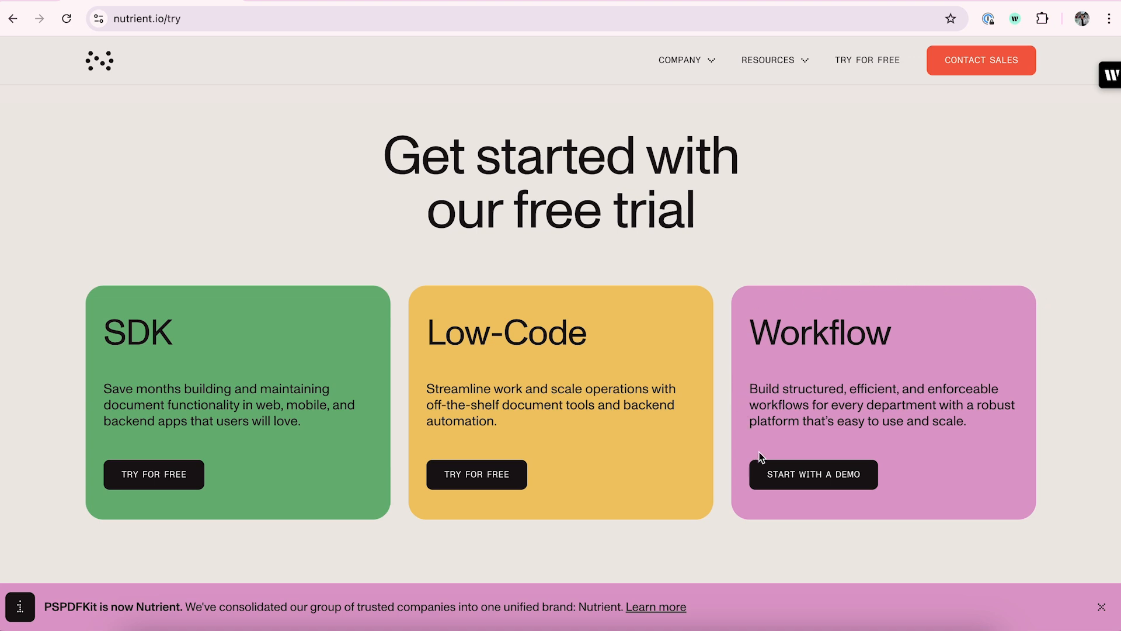
click(831, 476)
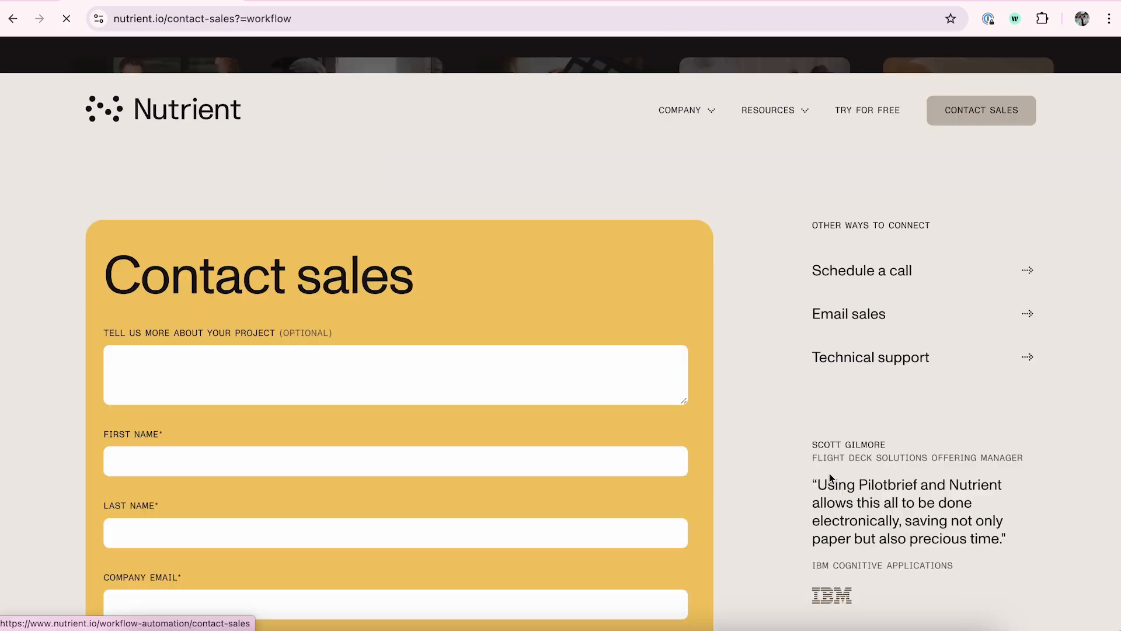